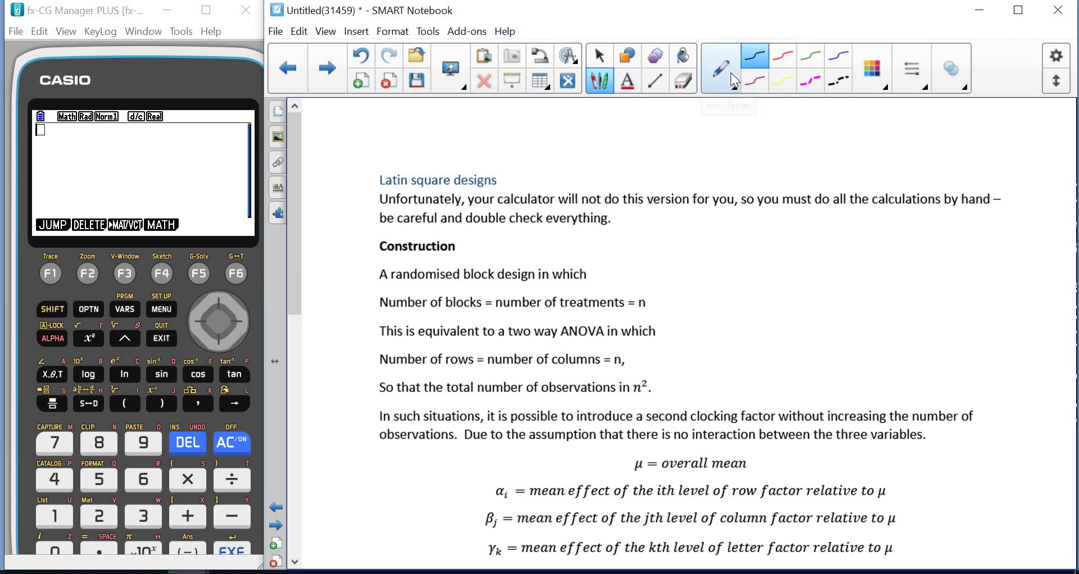
Highlight the 'Latin square designs' heading and 'A randomised block design in' in cyan
left_click(755, 199)
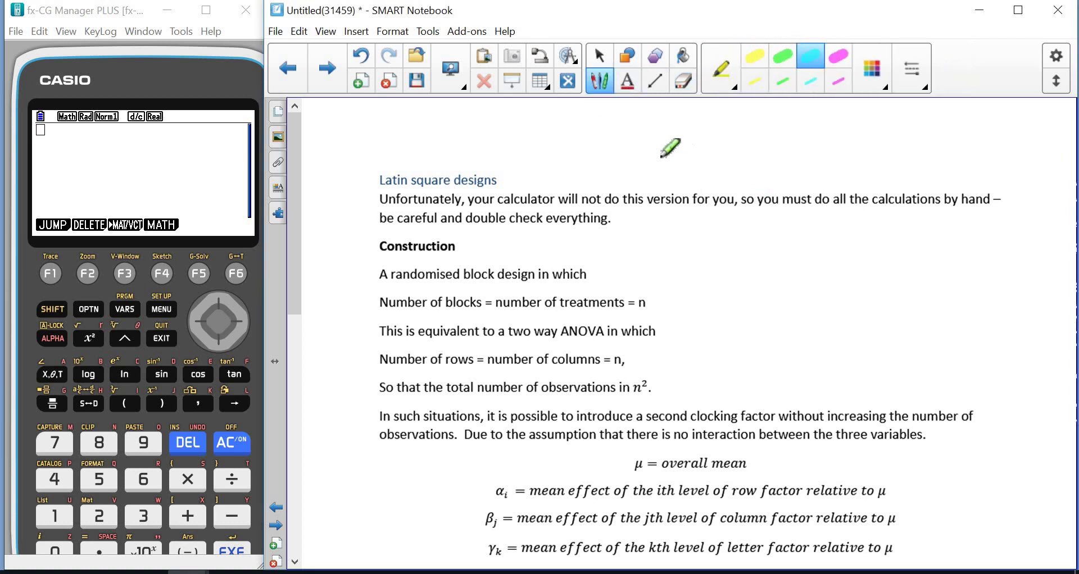
left_click_drag(375, 180, 503, 181)
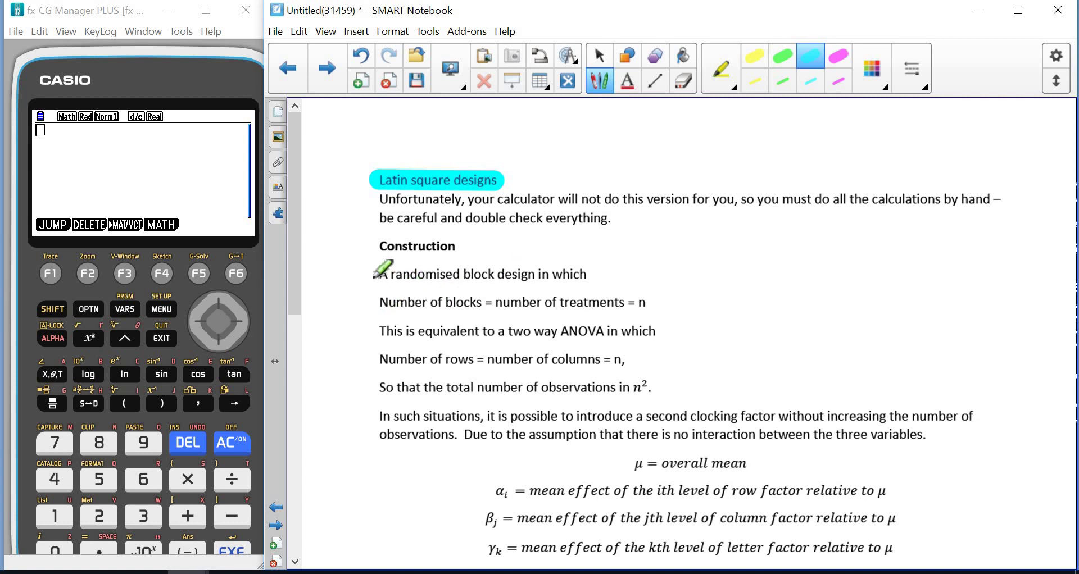
left_click_drag(388, 277, 548, 275)
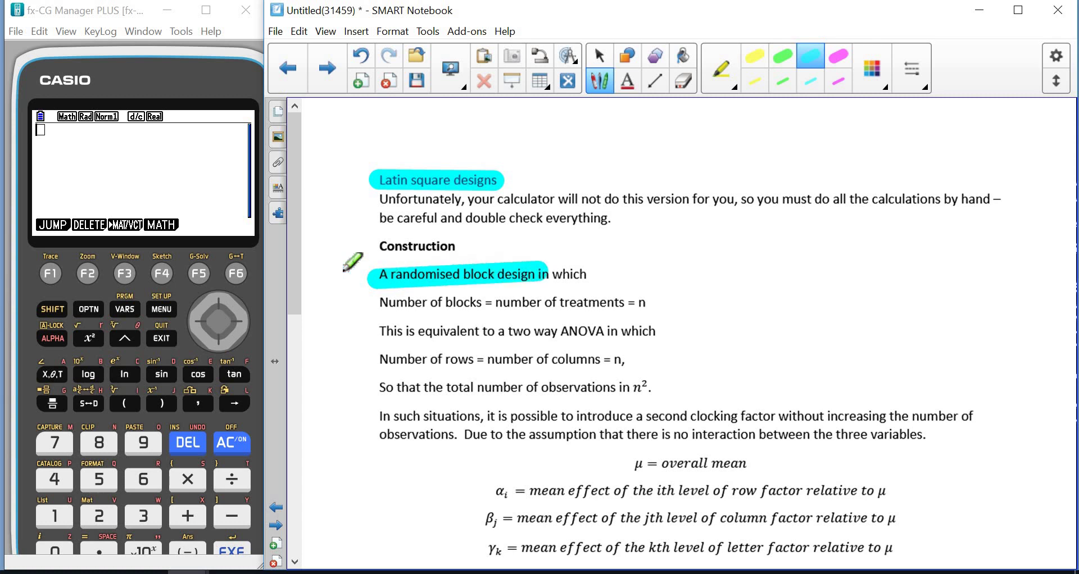
left_click_drag(292, 275, 309, 432)
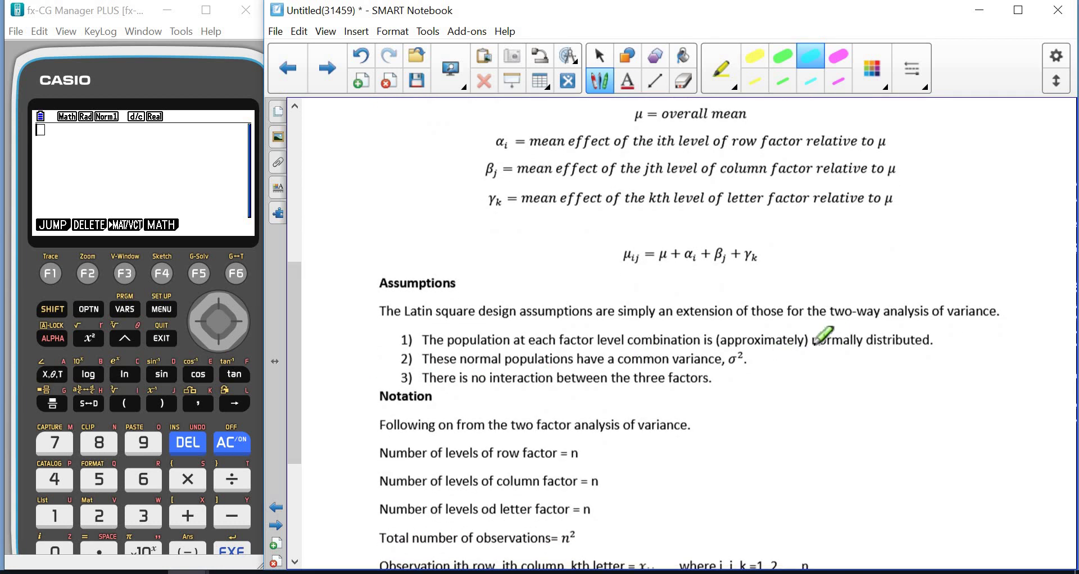
Highlight 'normally distributed', 'a common variance' and 'no interaction' in the assumptions
left_click_drag(812, 343, 940, 345)
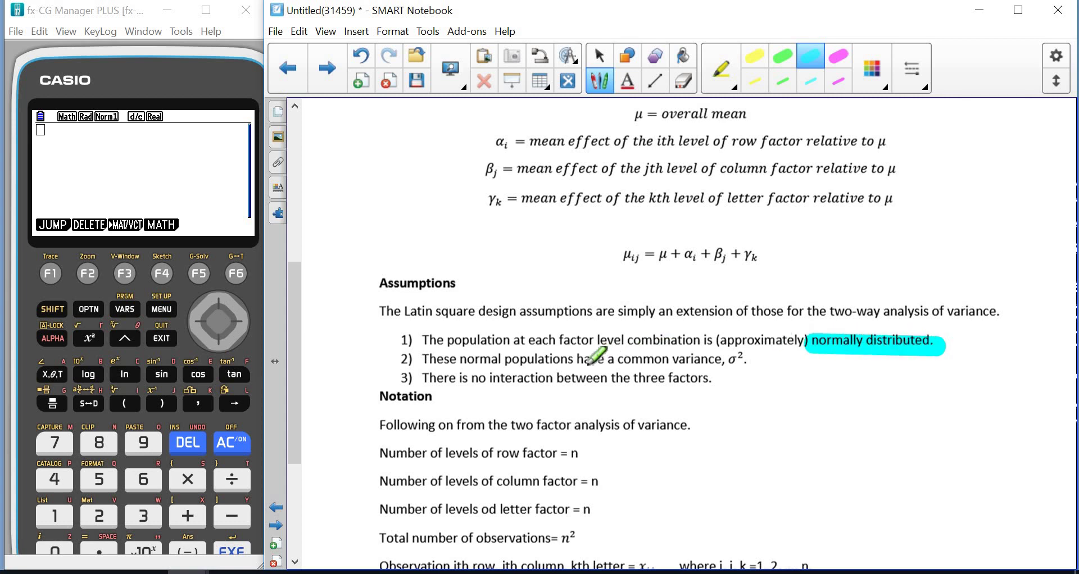
left_click(619, 362)
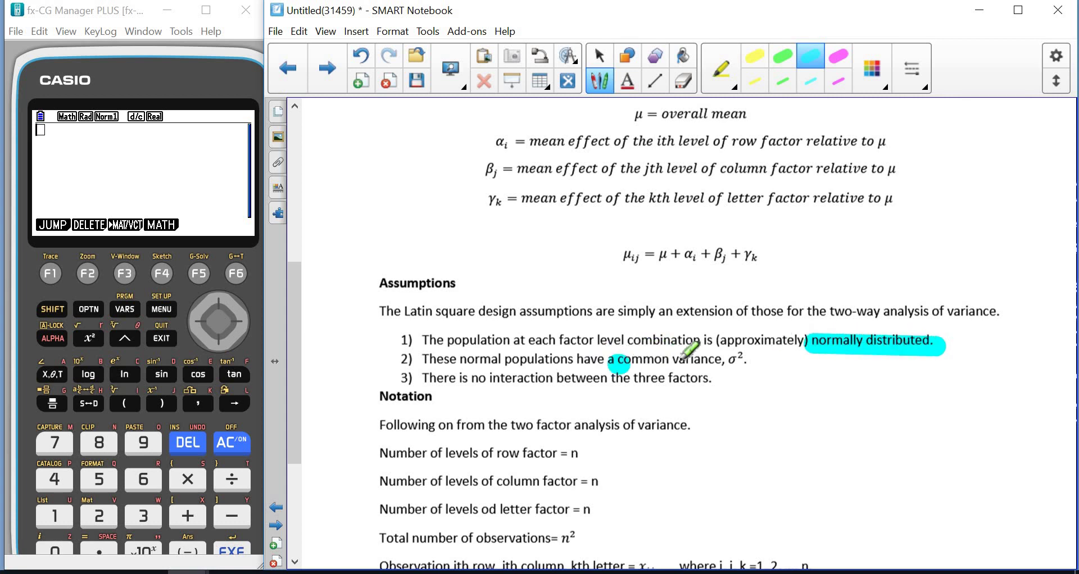
left_click_drag(682, 357, 724, 359)
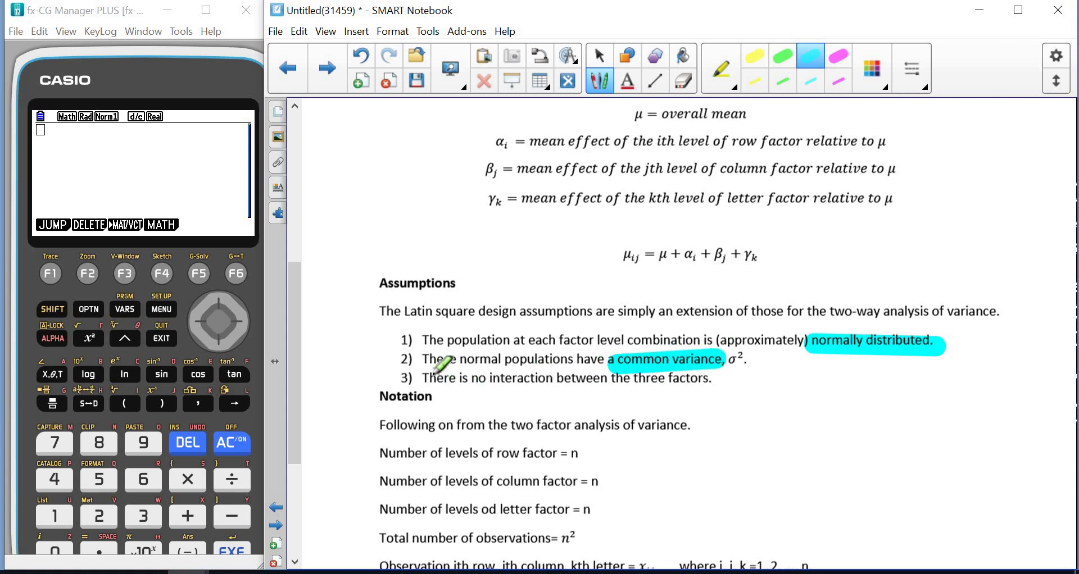
left_click_drag(465, 379, 561, 379)
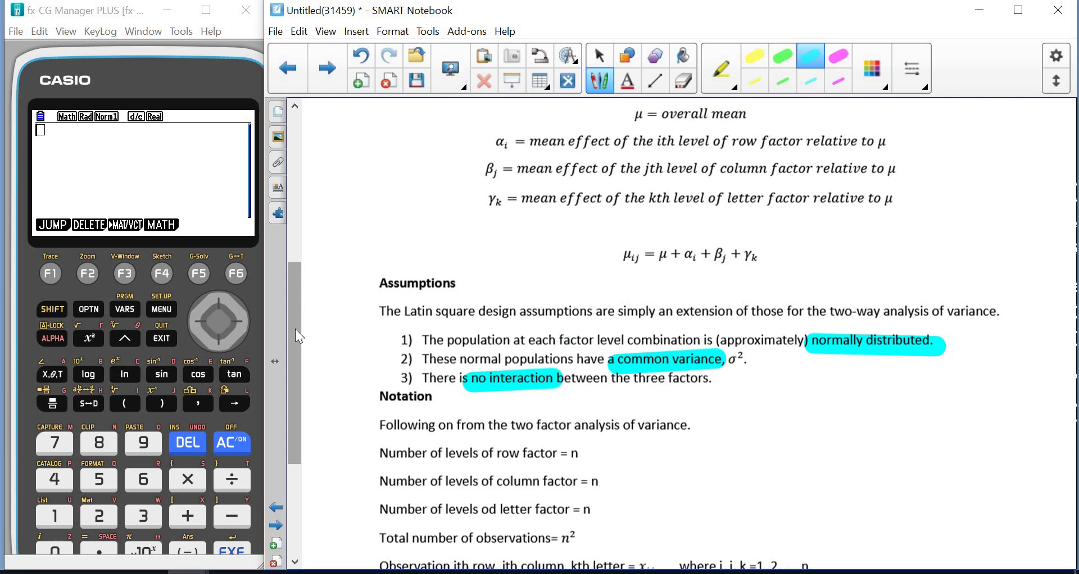
Highlight SS_T in the total sum of squares and go to the next page
left_click_drag(293, 331, 376, 410)
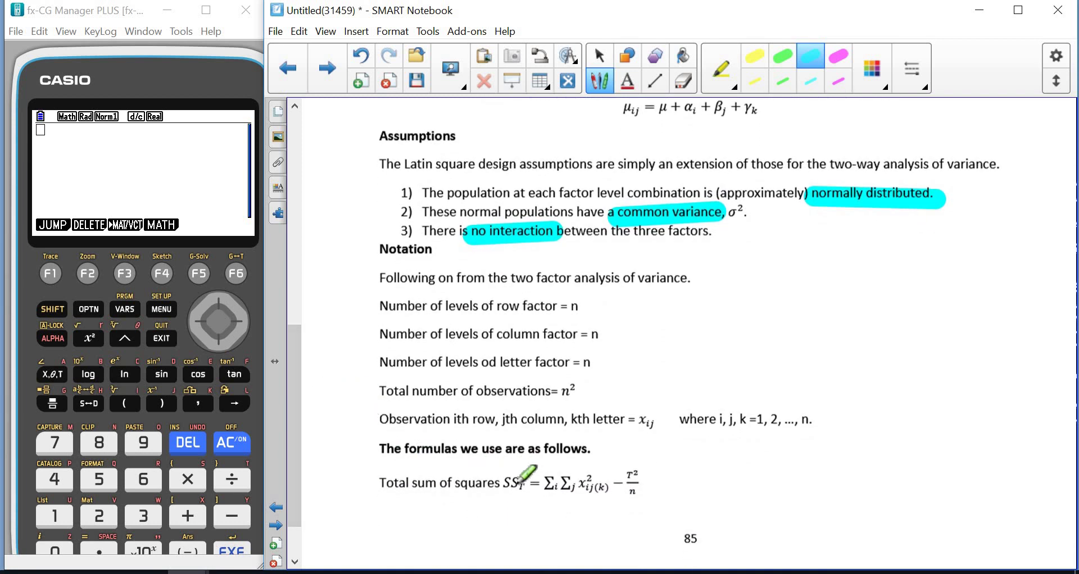
left_click_drag(505, 484, 528, 482)
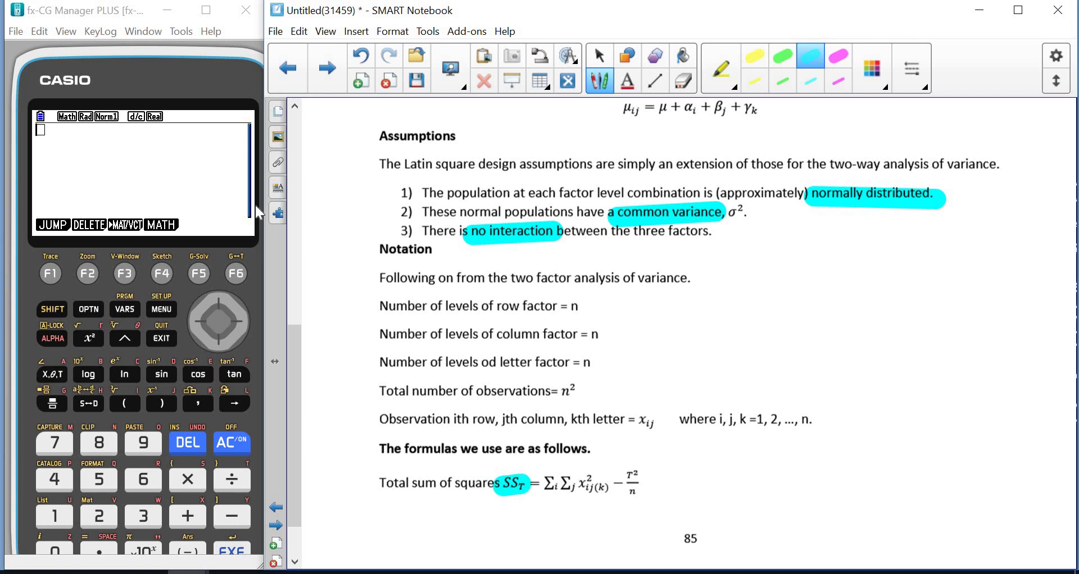
left_click(323, 69)
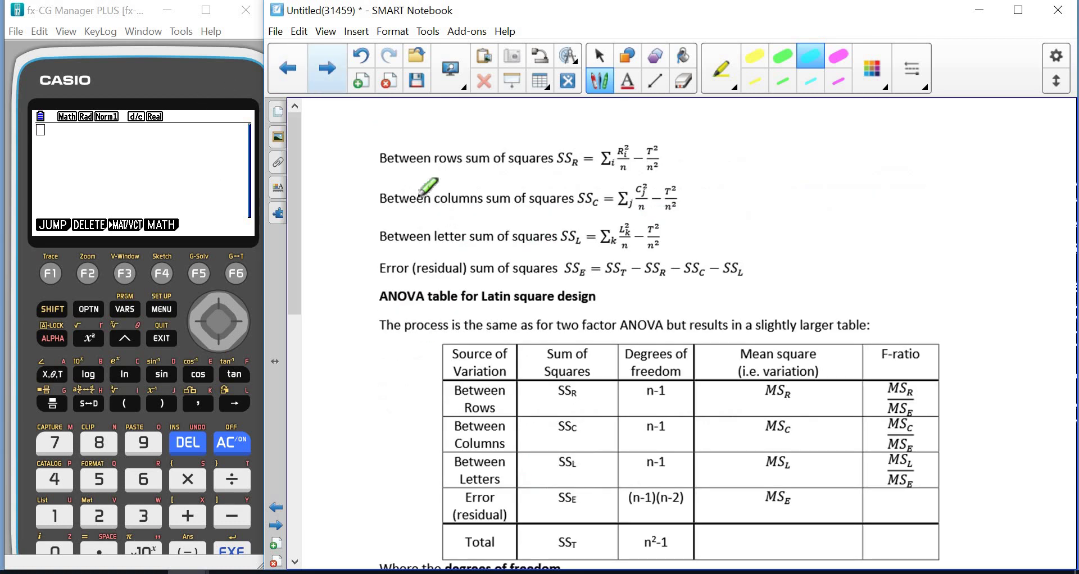
Highlight SS_R, SS_C, SS_L and SS_E, then return to the previous page's Assumptions section
left_click_drag(555, 160, 581, 161)
left_click_drag(574, 200, 597, 200)
mouse_move(563, 240)
left_mouse_down()
mouse_move(584, 239)
mouse_move(587, 269)
left_mouse_up()
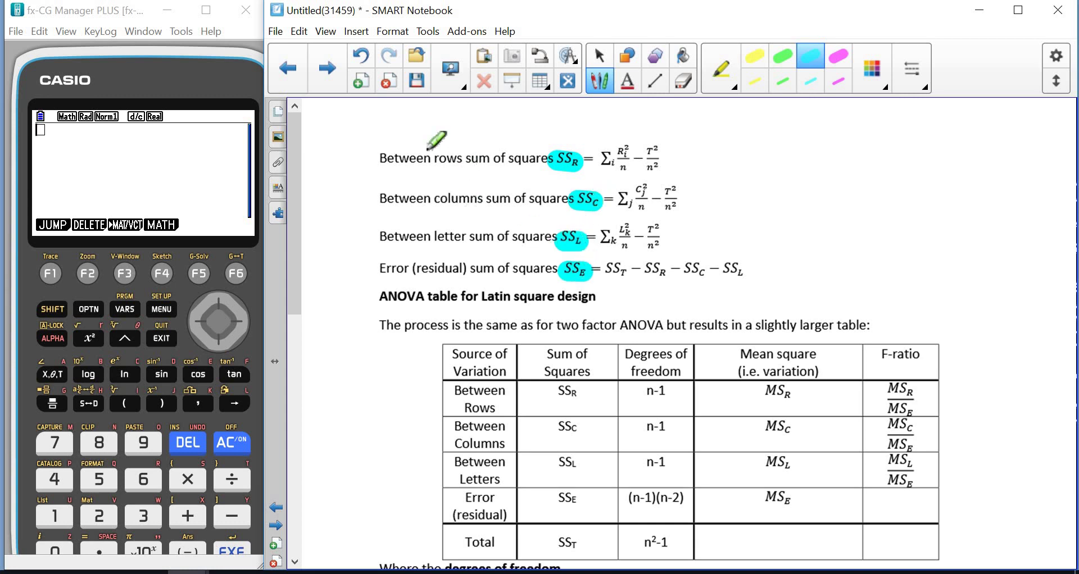
left_click(294, 67)
left_click_drag(298, 188, 313, 416)
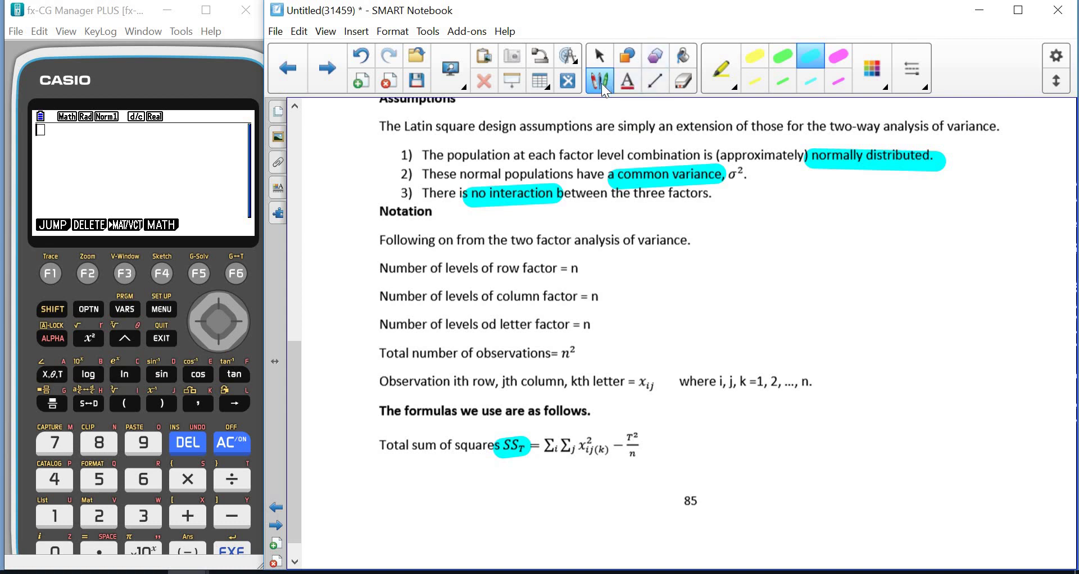
Switch to the ordinary pen and scroll down to the Latin square ANOVA table
left_click(719, 72)
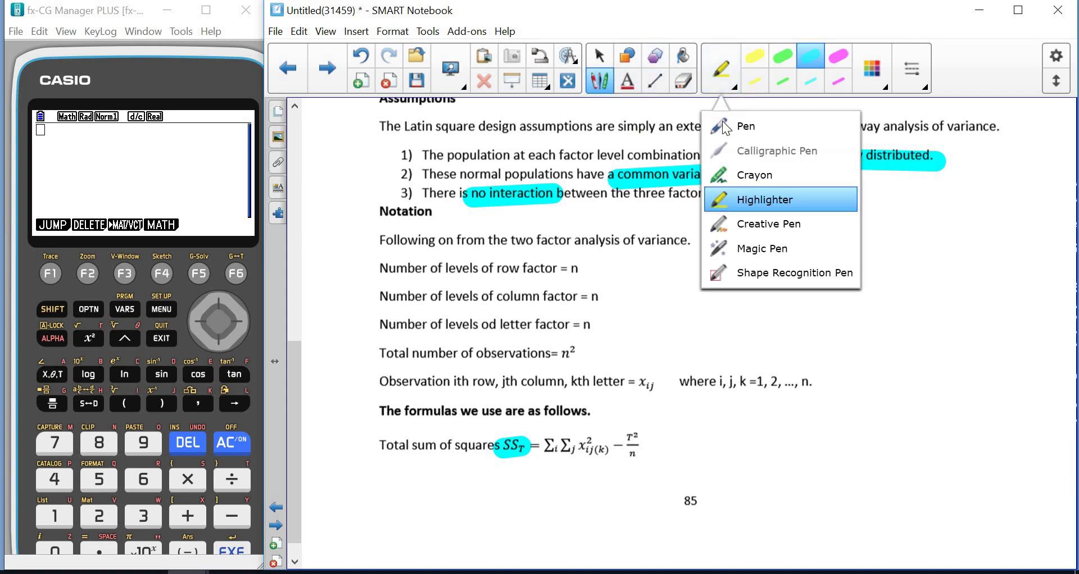
left_click(741, 126)
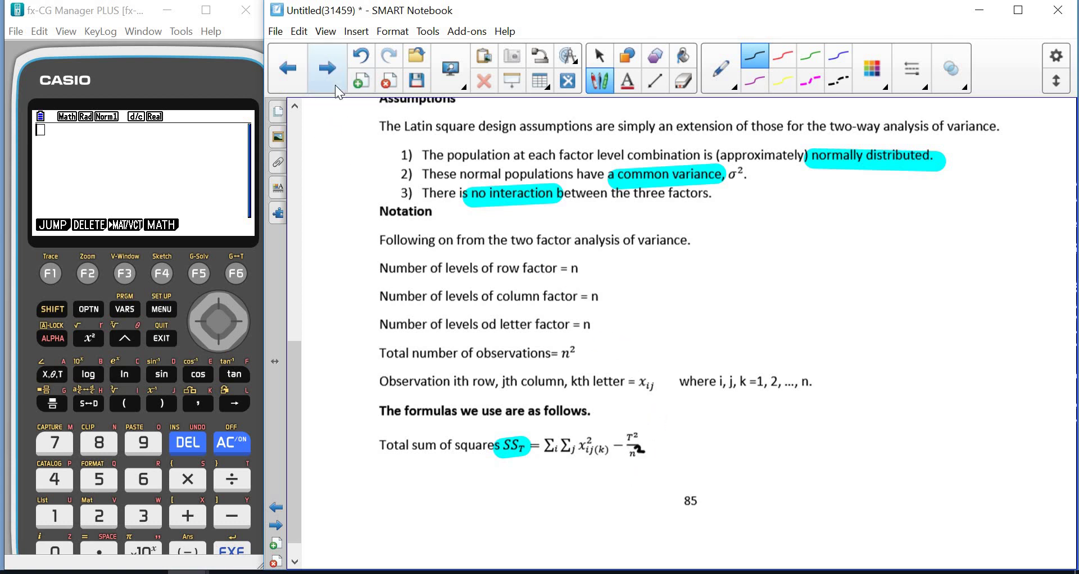
scroll(328, 279, "down", 3)
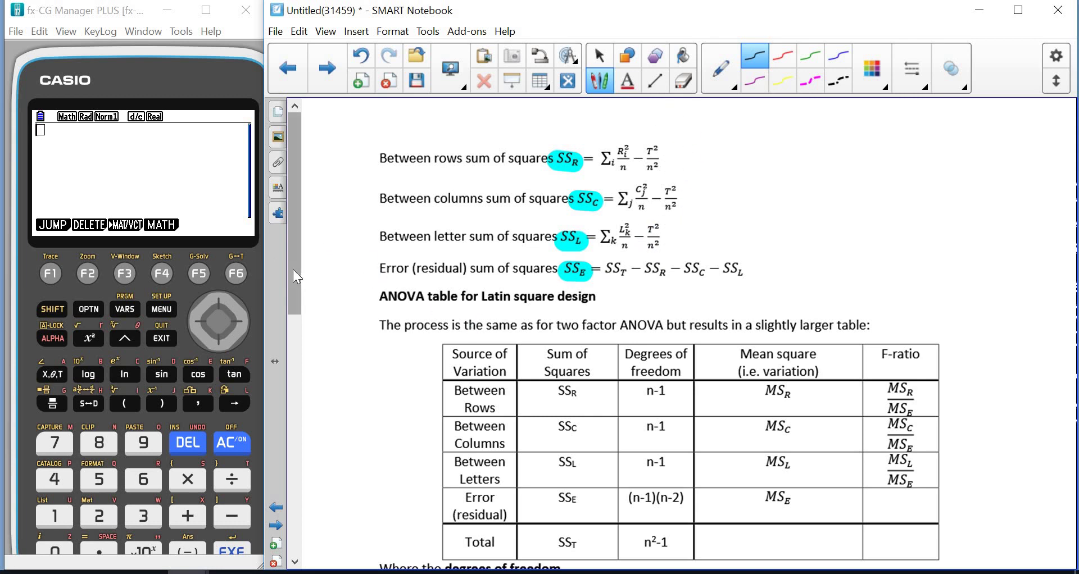
scroll(306, 313, "down", 5)
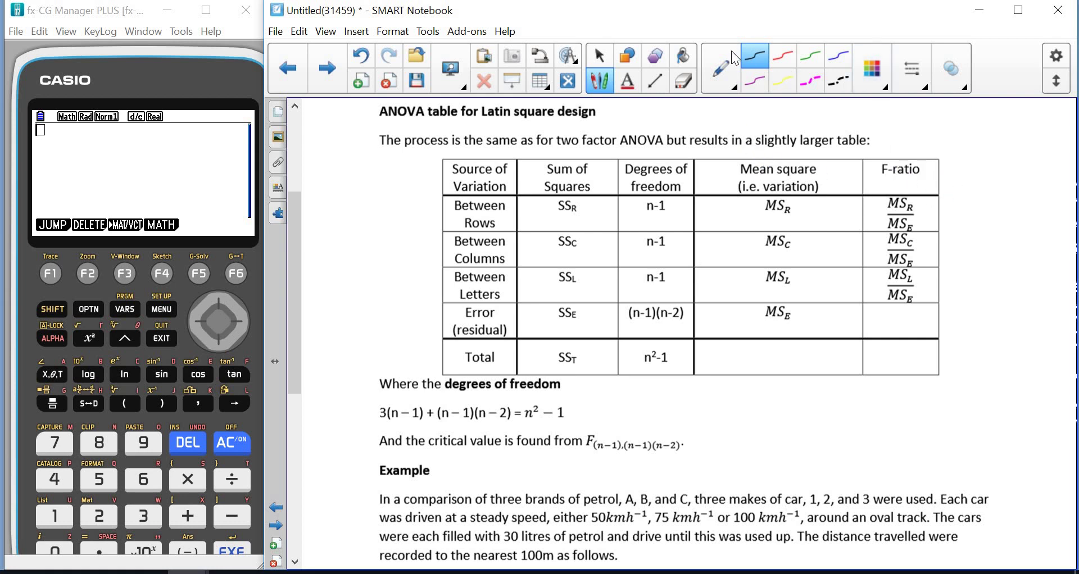
Circle the ANOVA table's F-ratio header with the cyan highlighter, then scroll to the petrol example
left_click(724, 79)
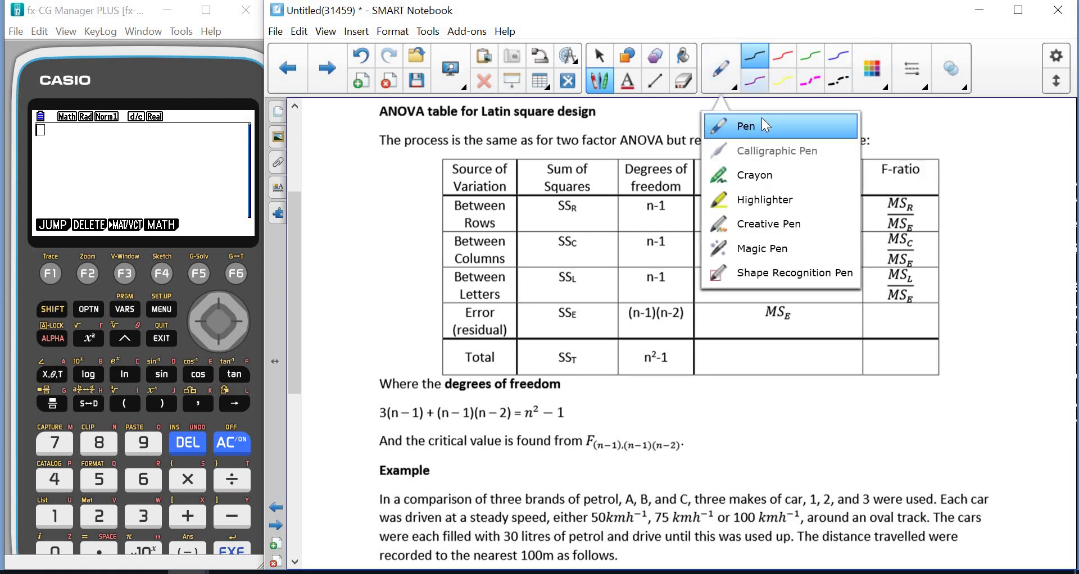
left_click(748, 206)
mouse_move(881, 169)
left_mouse_down()
mouse_move(921, 168)
mouse_move(896, 177)
mouse_move(920, 160)
mouse_move(928, 179)
left_mouse_up()
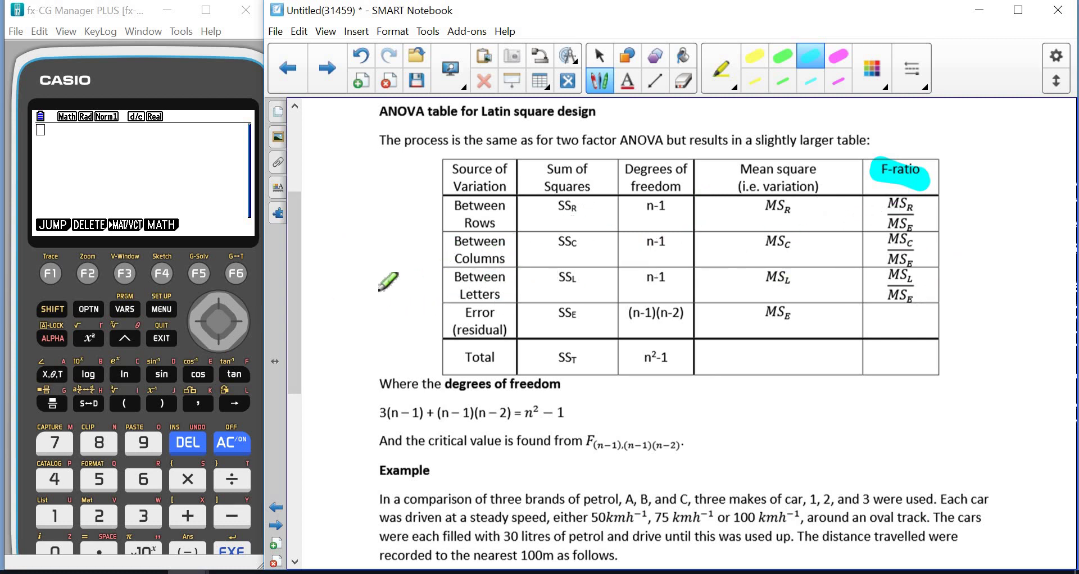
scroll(292, 260, "down", 3)
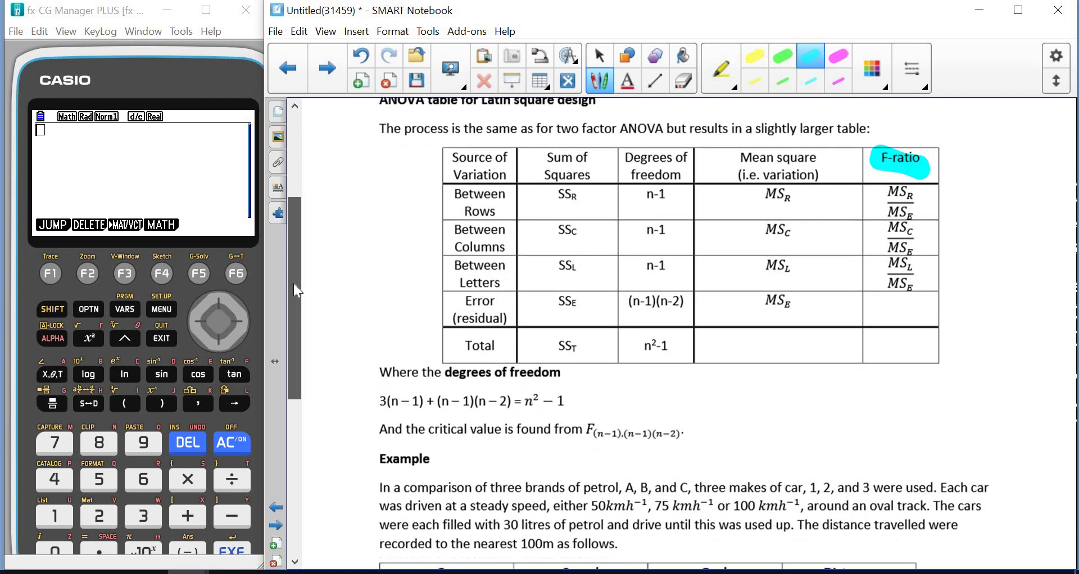
scroll(298, 321, "down", 10)
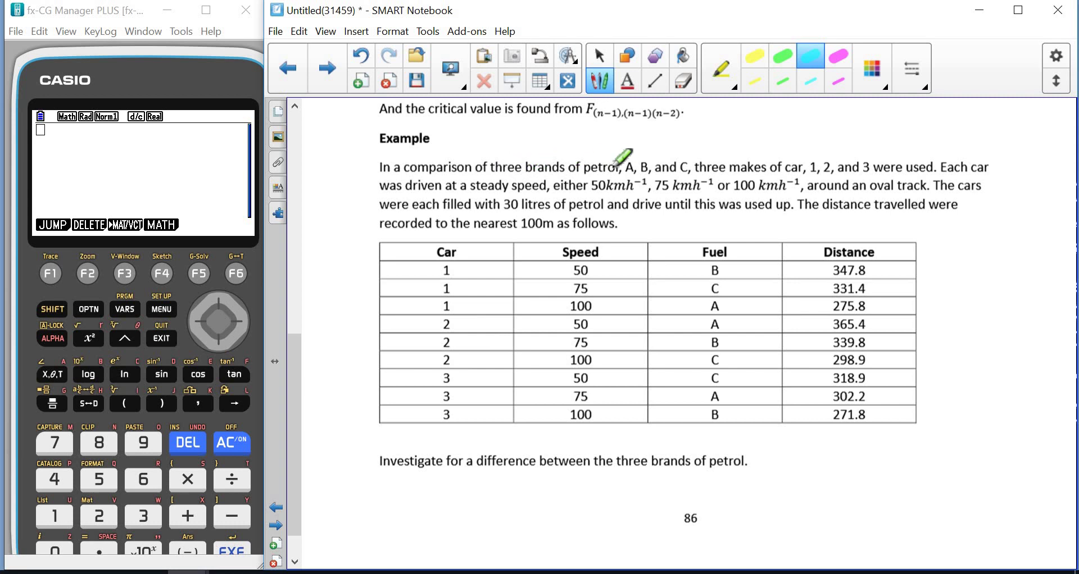
Highlight 'of petrol', 'of car', 'speed' and the final 'of petrol' in cyan
left_click_drag(569, 168, 629, 168)
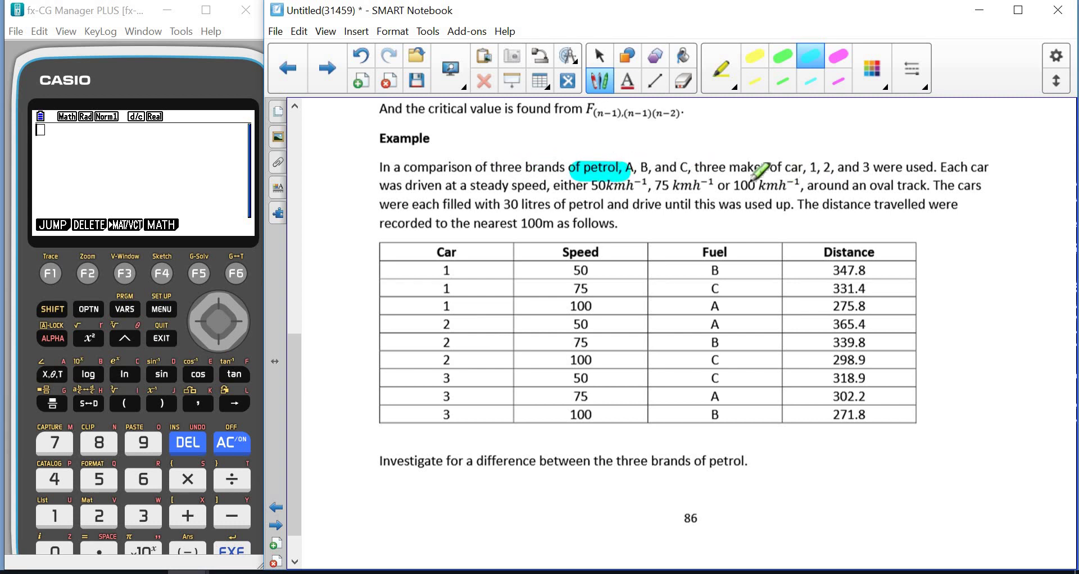
left_click_drag(774, 169, 809, 169)
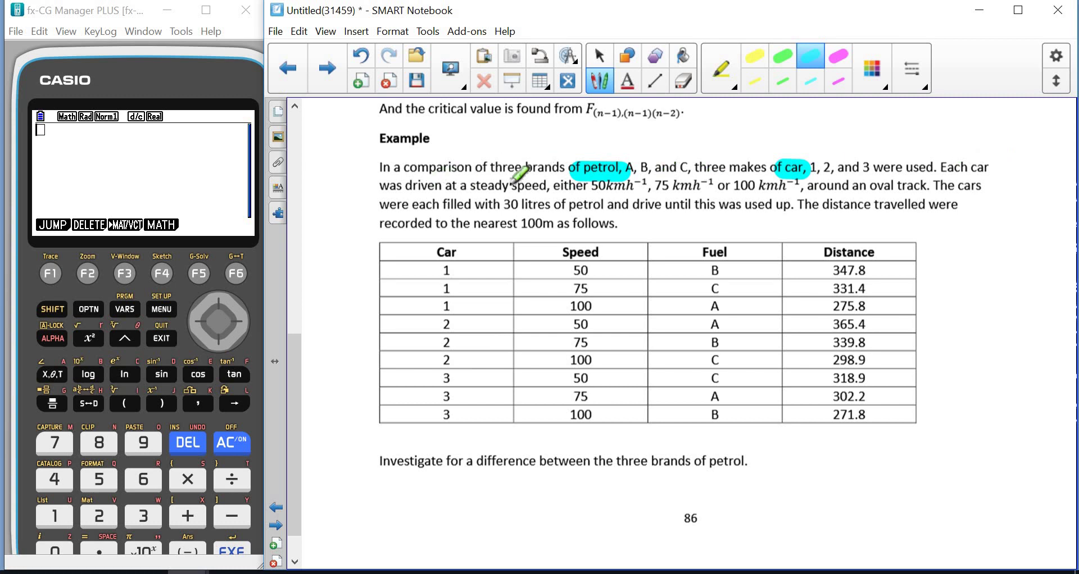
left_click_drag(509, 186, 556, 185)
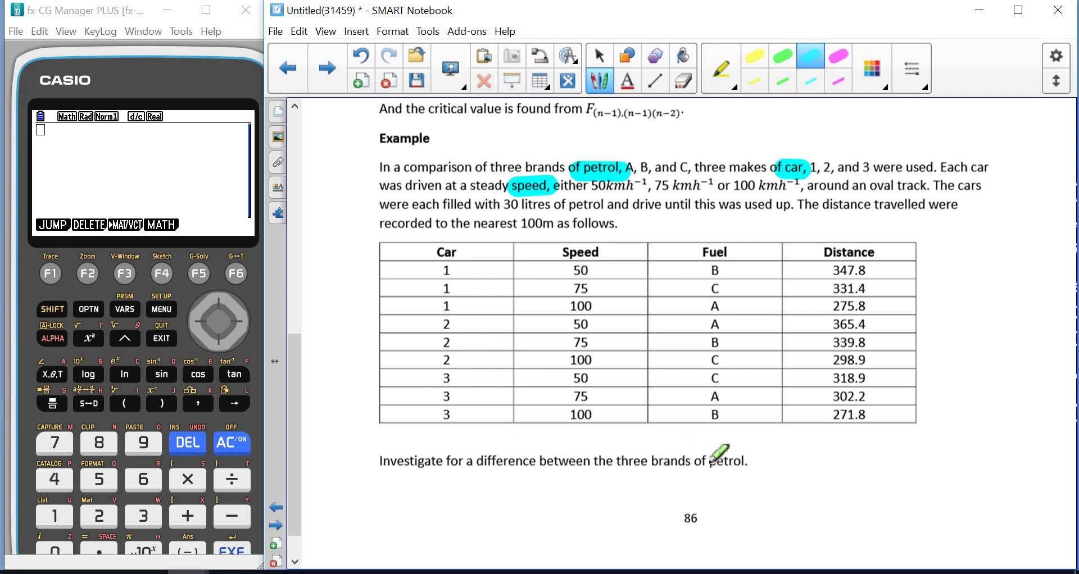
mouse_move(721, 462)
left_mouse_down()
mouse_move(736, 464)
mouse_move(702, 465)
mouse_move(747, 462)
mouse_move(696, 470)
left_mouse_up()
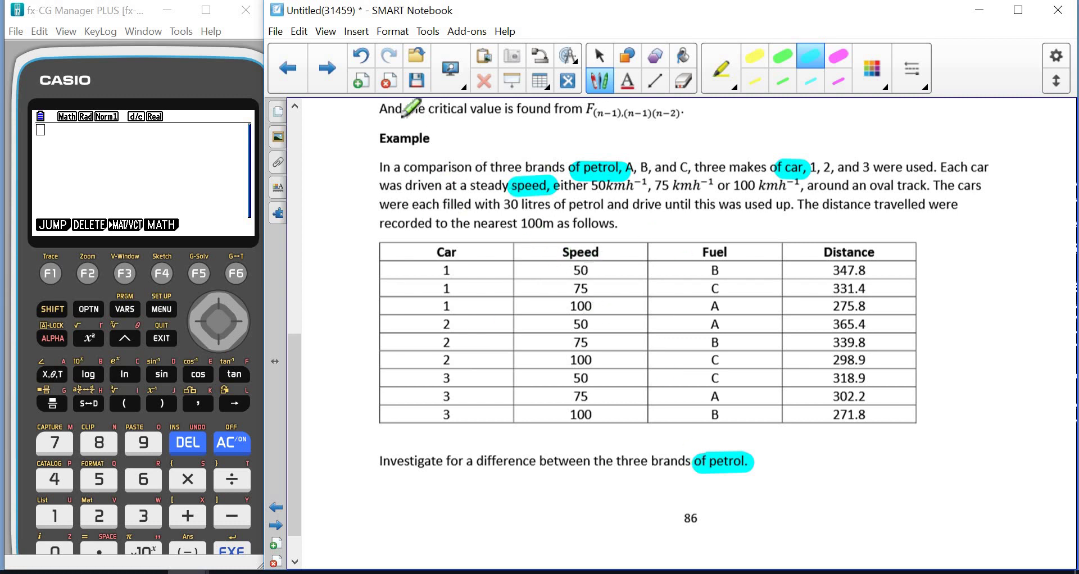
Visit the 'Now you try' page, return to the petrol example, then draw and undo a stroke below page 86
left_click(331, 74)
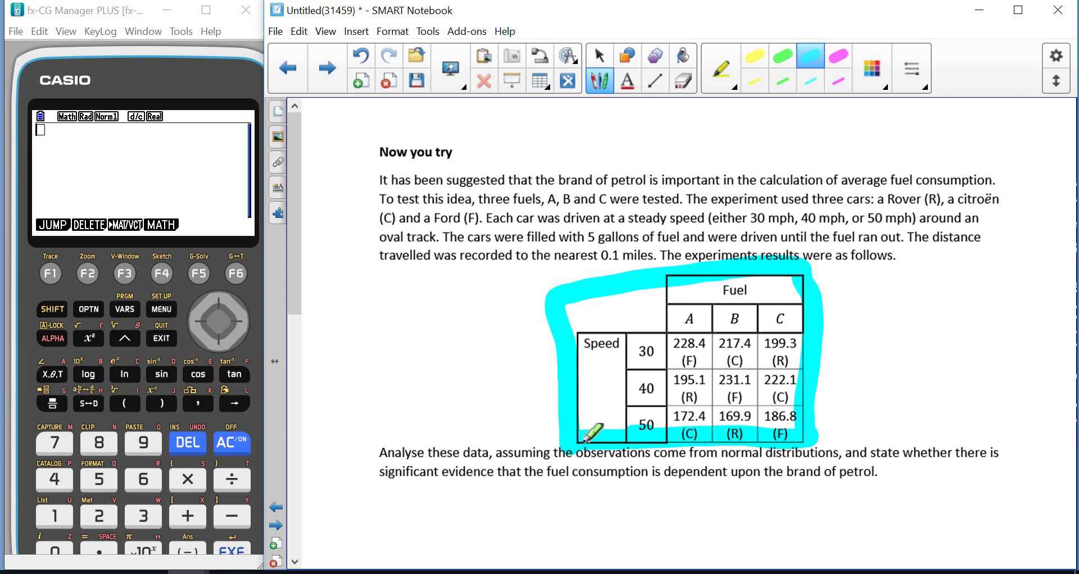
left_click(289, 76)
left_click_drag(293, 238, 303, 480)
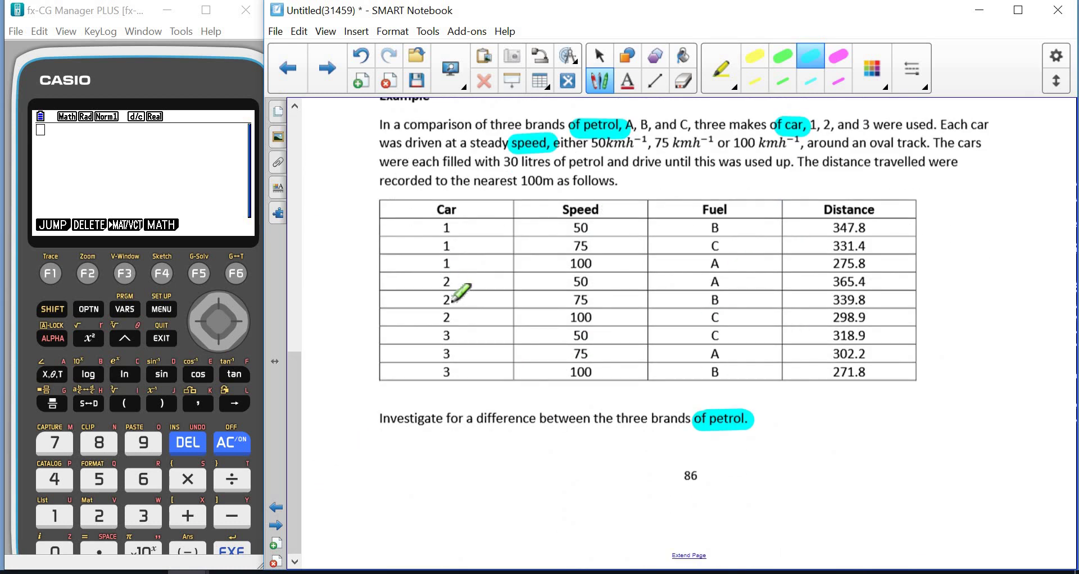
left_click_drag(625, 514, 647, 538)
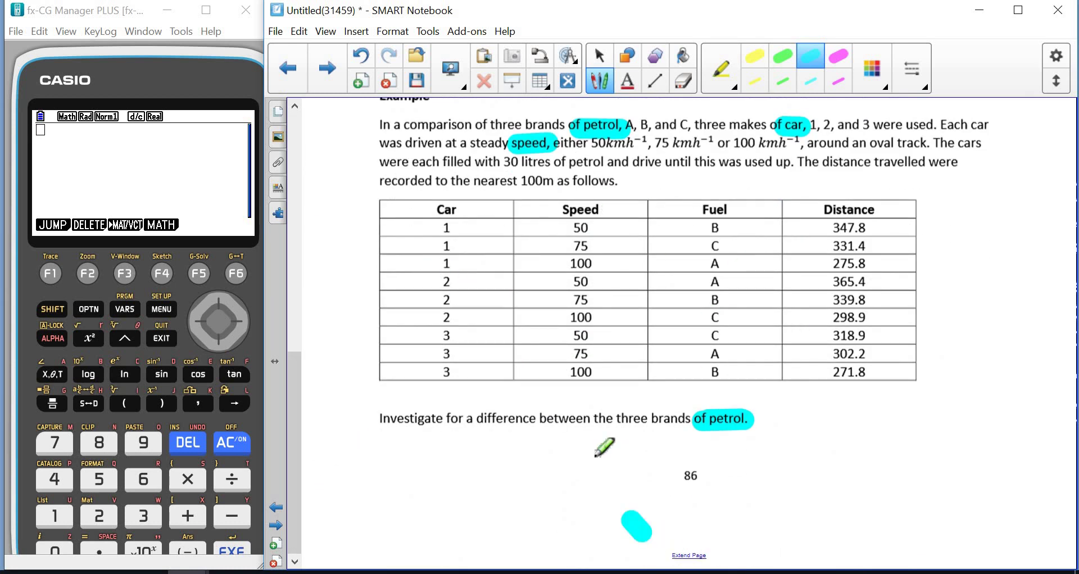
left_click(361, 56)
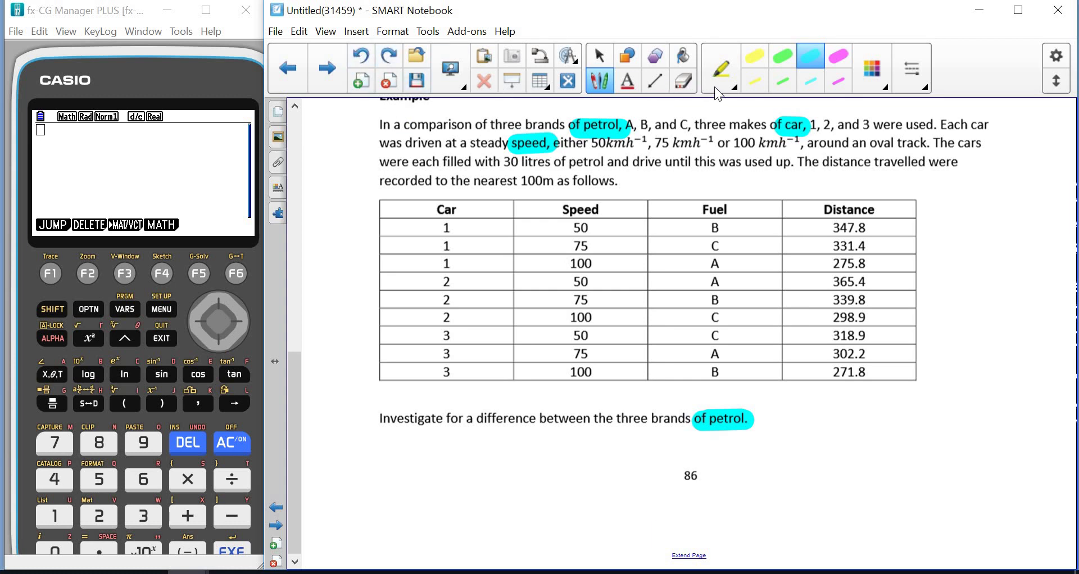
Switch to the black pen and extend the page below the petrol question
left_click(734, 91)
left_click(729, 122)
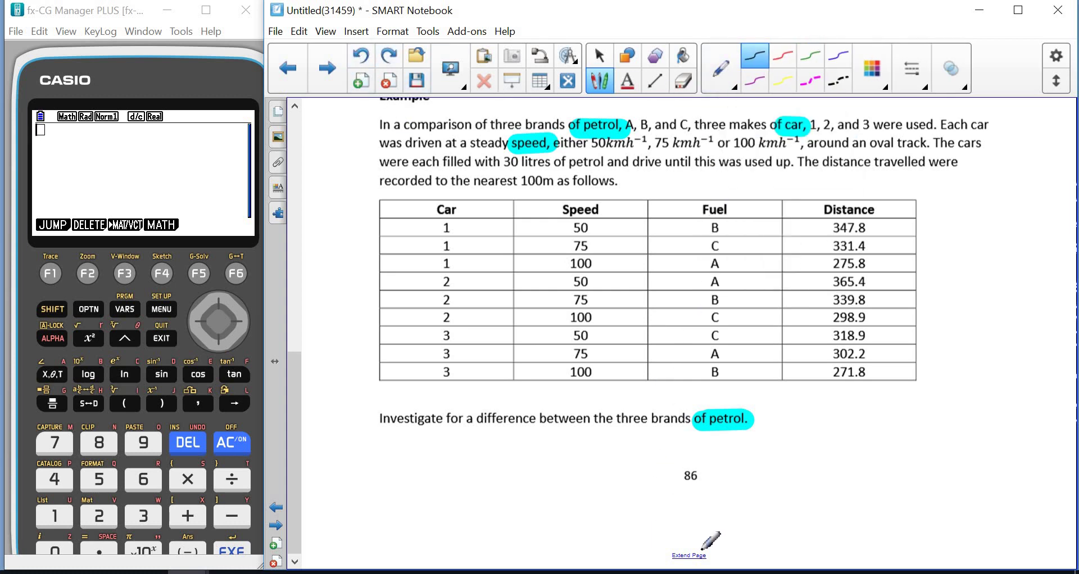
left_click(694, 554)
left_click_drag(292, 439, 285, 404)
left_click_drag(285, 404, 285, 408)
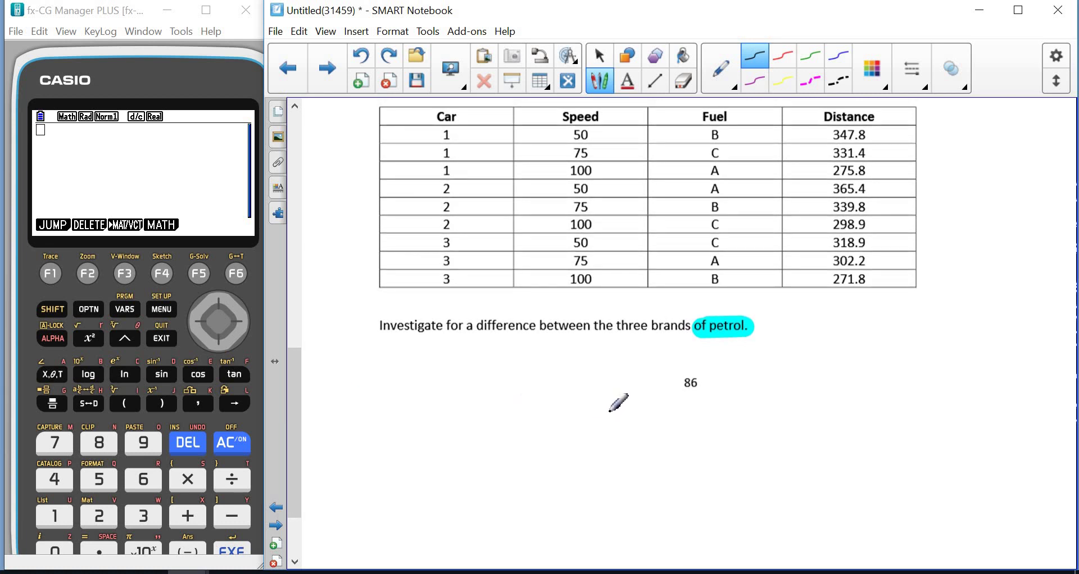
Handwrite 'fuel' with A, B, C across and 'Speed' with 50, 75, 100 down
mouse_move(611, 409)
left_mouse_down()
mouse_move(610, 419)
mouse_move(627, 419)
mouse_move(640, 408)
mouse_move(652, 422)
left_mouse_up()
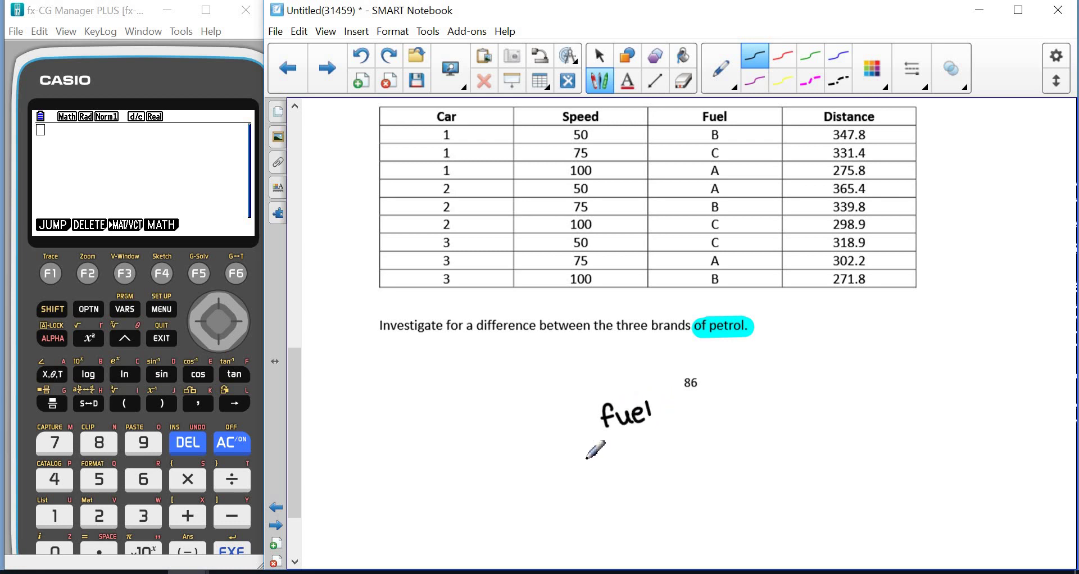
left_click_drag(577, 459, 593, 456)
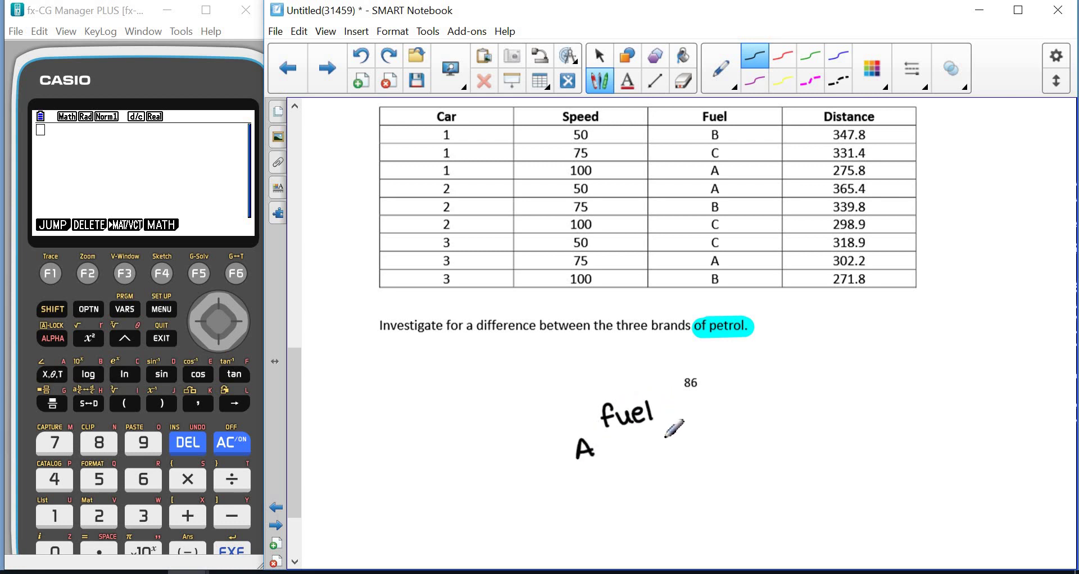
mouse_move(662, 448)
left_mouse_down()
mouse_move(670, 431)
mouse_move(664, 452)
left_mouse_up()
mouse_move(744, 427)
left_mouse_down()
mouse_move(733, 438)
mouse_move(744, 442)
left_mouse_up()
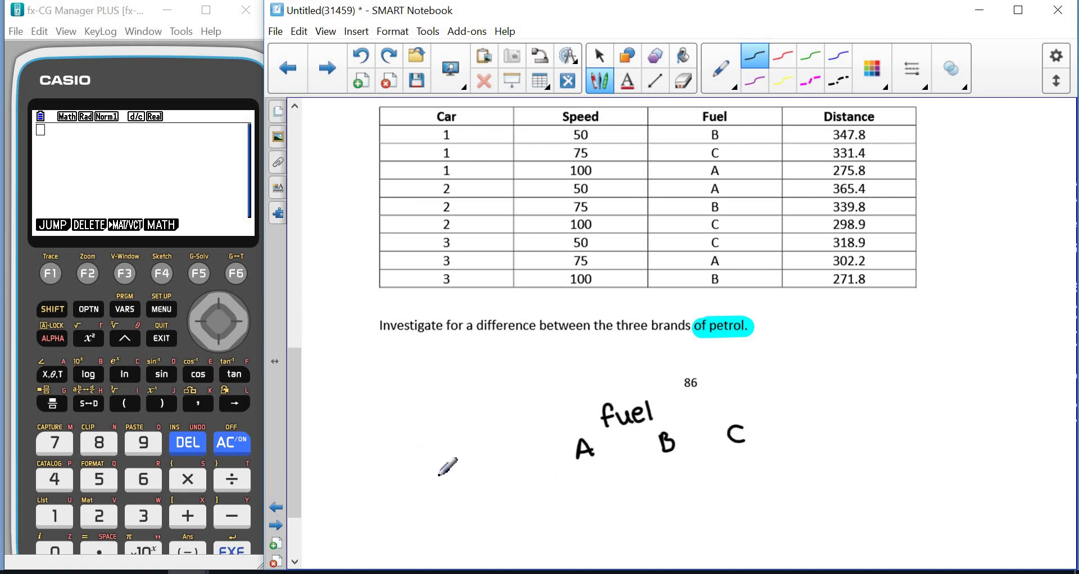
scroll(299, 505, "down", 2)
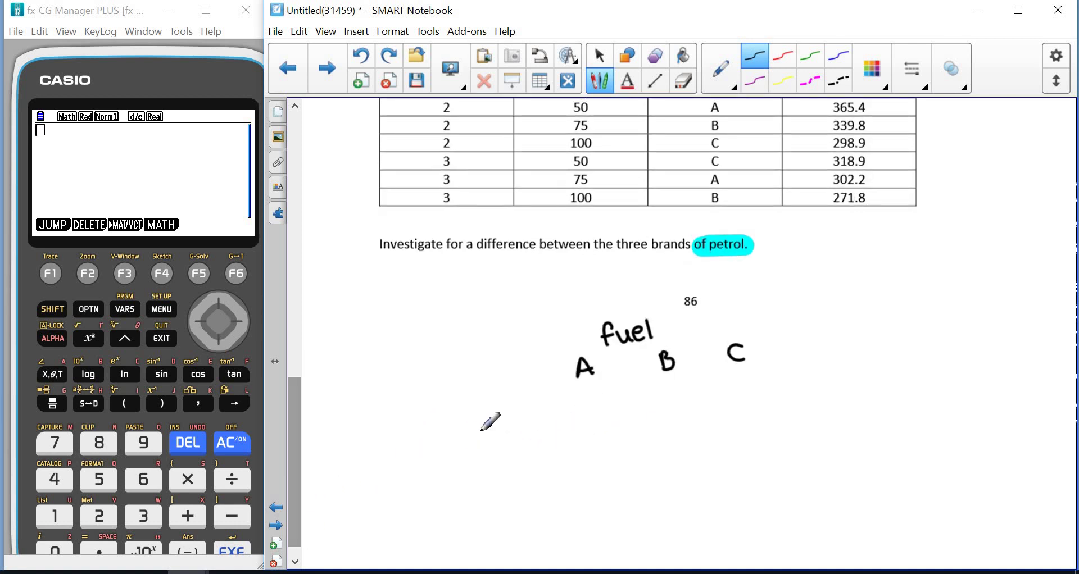
mouse_move(486, 426)
left_mouse_down()
mouse_move(492, 448)
mouse_move(489, 431)
mouse_move(520, 442)
left_mouse_up()
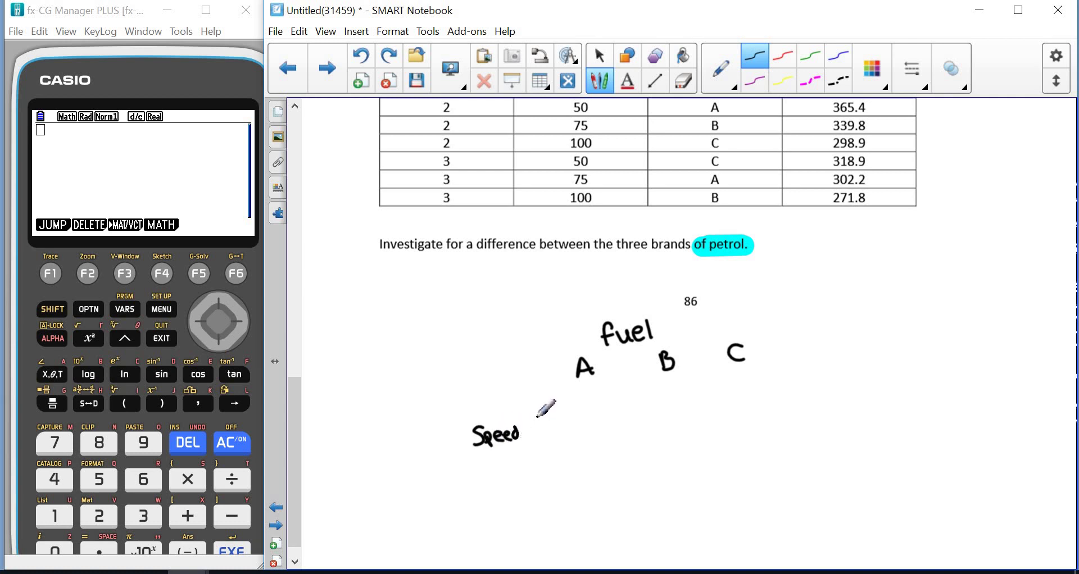
mouse_move(528, 399)
left_mouse_down()
mouse_move(525, 420)
mouse_move(544, 401)
left_mouse_up()
mouse_move(532, 453)
left_mouse_down()
mouse_move(535, 468)
mouse_move(543, 456)
mouse_move(541, 498)
mouse_move(650, 475)
left_mouse_up()
left_click(526, 501)
Draw the horizontal and vertical grid lines separating the fuel columns and speed rows
left_click_drag(737, 468, 785, 466)
left_click_drag(522, 433, 642, 423)
left_click_drag(735, 417, 776, 416)
left_click_drag(521, 388, 761, 369)
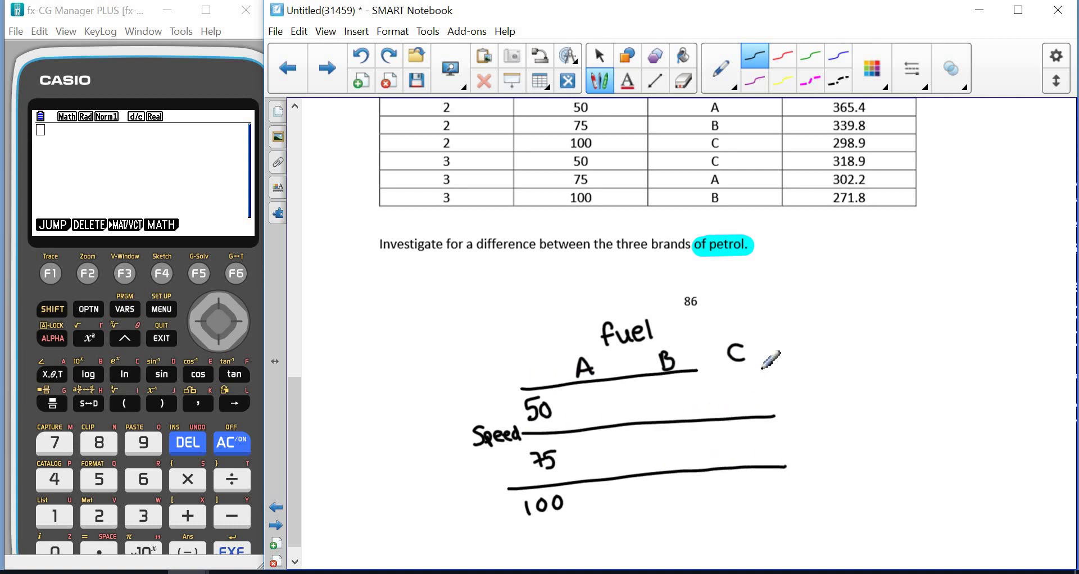
left_click_drag(557, 361, 578, 511)
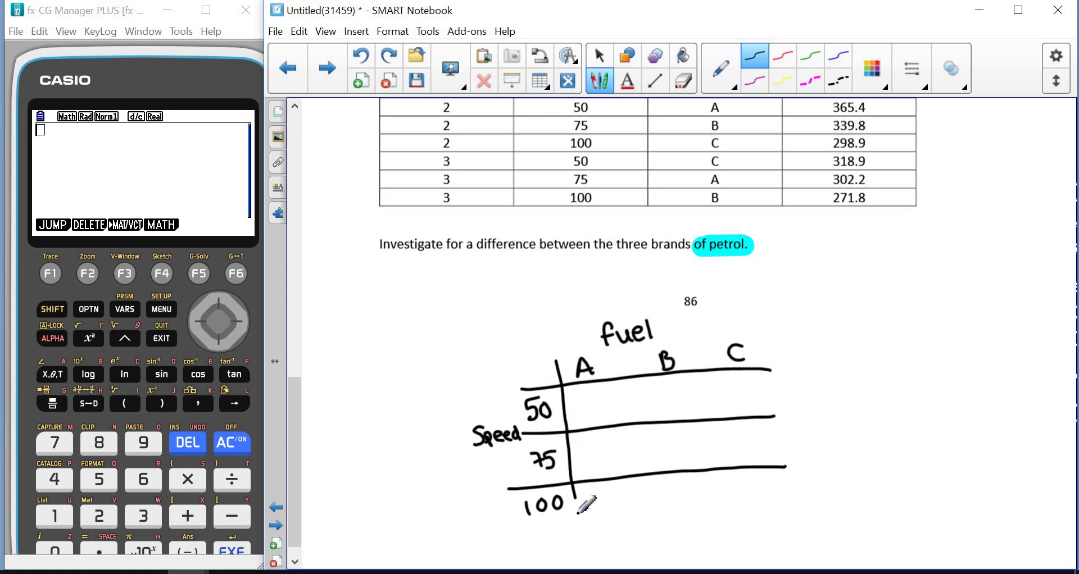
left_click_drag(618, 358, 640, 498)
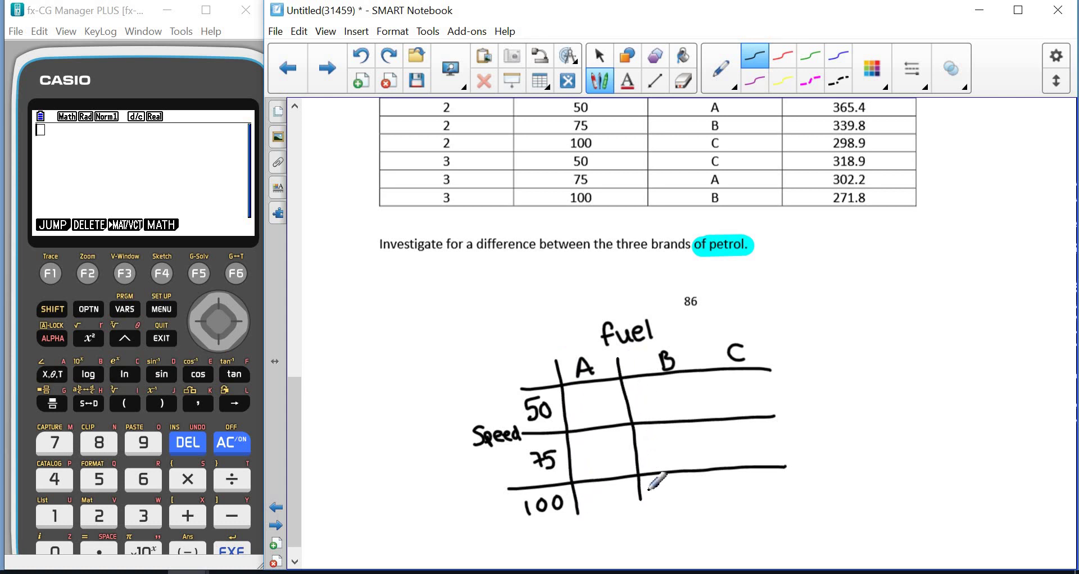
left_click_drag(695, 350, 706, 497)
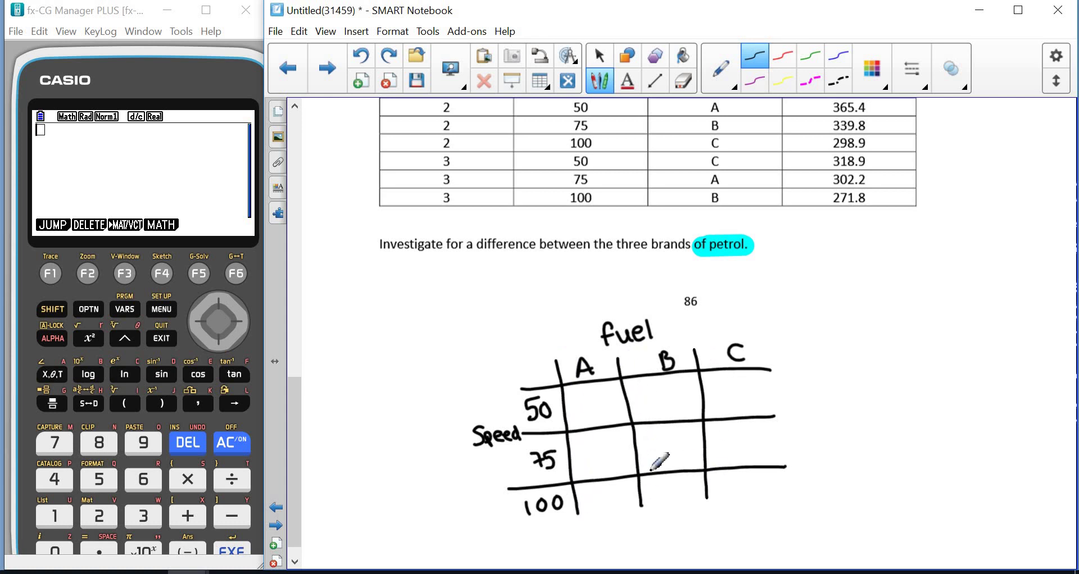
left_click_drag(294, 466, 297, 432)
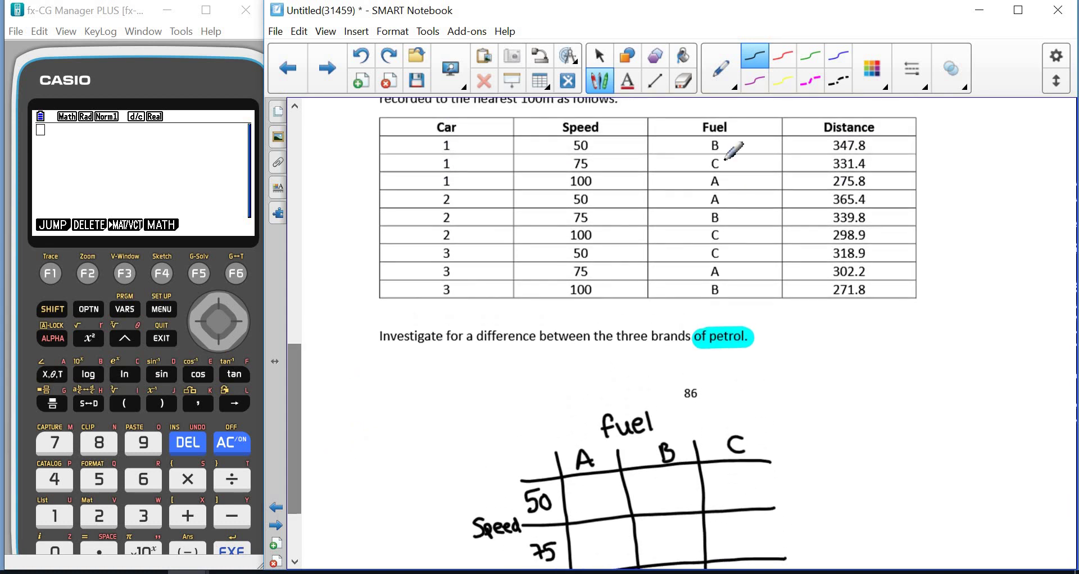
In red, write 347.8 (1) in B/50 and 331.4 (1) in C/75, ticking both in the table
left_click(784, 53)
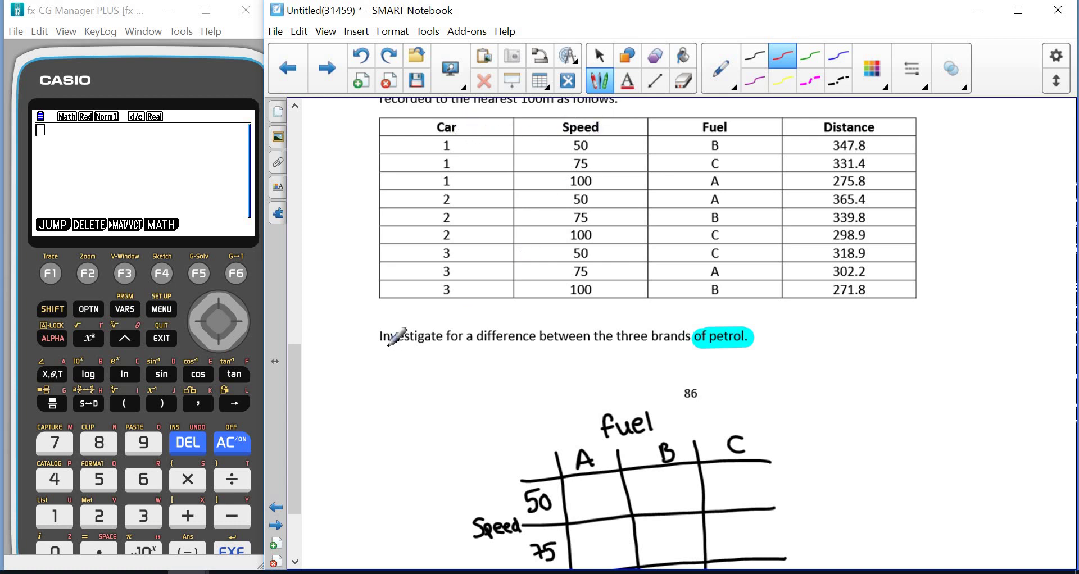
left_click_drag(292, 385, 292, 396)
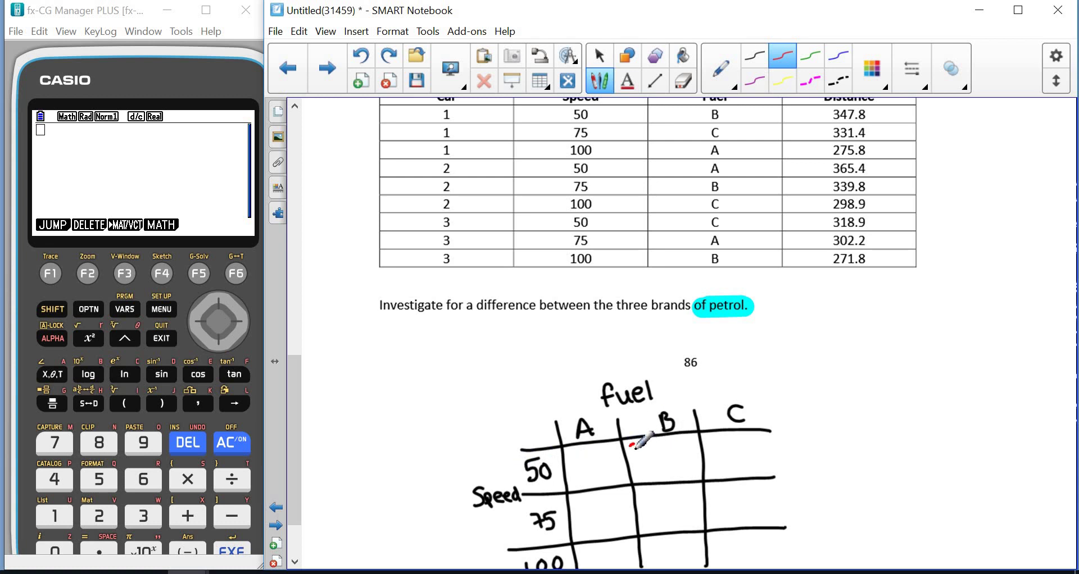
mouse_move(643, 449)
left_mouse_down()
mouse_move(683, 436)
mouse_move(691, 446)
mouse_move(691, 437)
mouse_move(658, 470)
mouse_move(682, 470)
left_mouse_up()
left_click(673, 451)
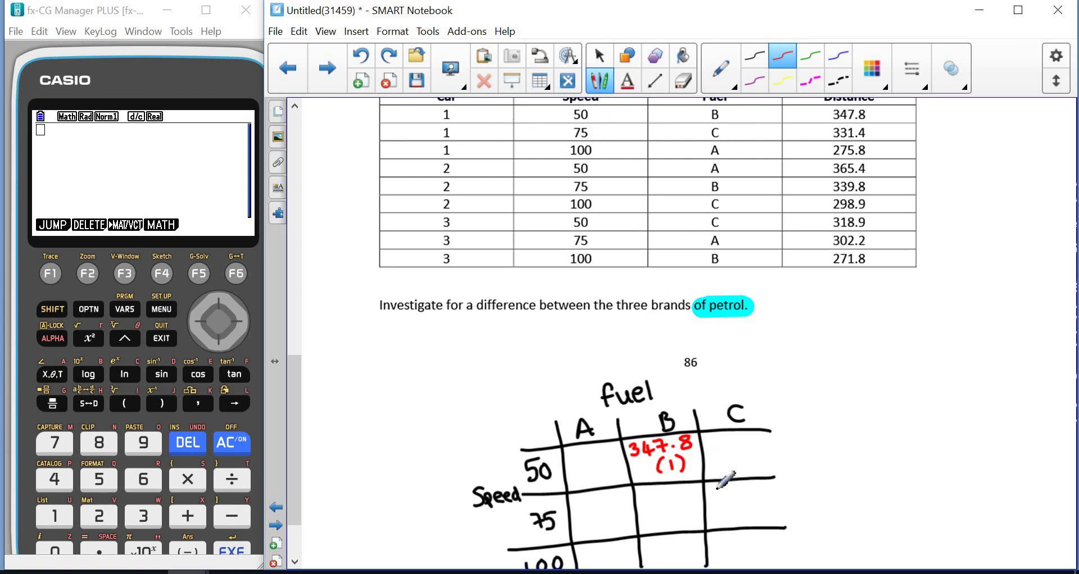
mouse_move(711, 491)
left_mouse_down()
mouse_move(720, 495)
mouse_move(711, 503)
left_mouse_up()
left_click(752, 490)
mouse_move(760, 477)
left_mouse_down()
mouse_move(767, 487)
mouse_move(736, 516)
mouse_move(757, 513)
left_mouse_up()
mouse_move(885, 119)
left_mouse_down()
mouse_move(912, 111)
mouse_move(912, 122)
left_mouse_up()
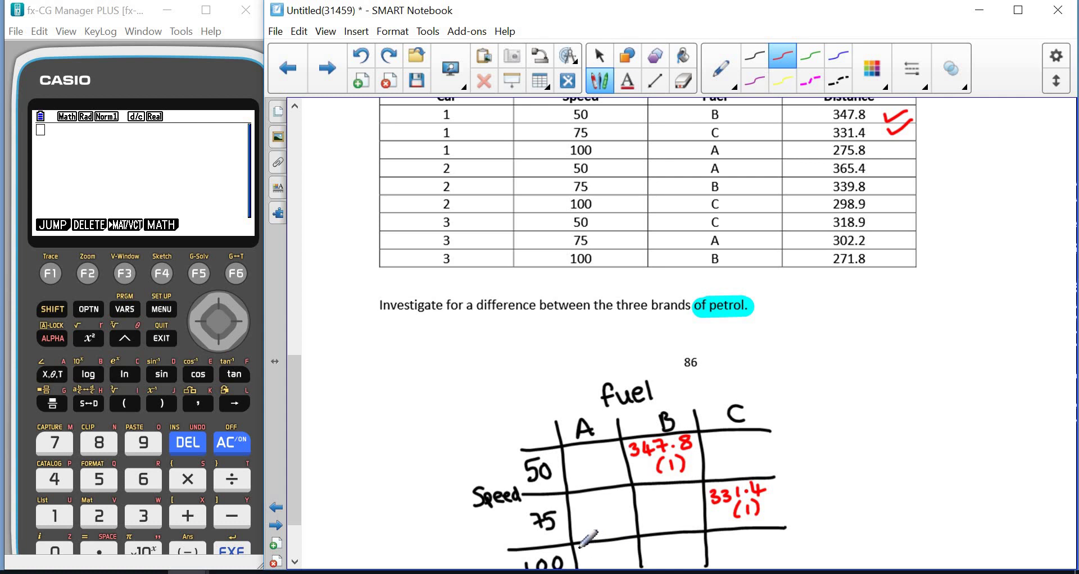
Write 275.8 (1) in the A/100 cell and tick it in the table
mouse_move(591, 547)
left_mouse_down()
mouse_move(613, 551)
mouse_move(635, 541)
mouse_move(628, 566)
left_mouse_up()
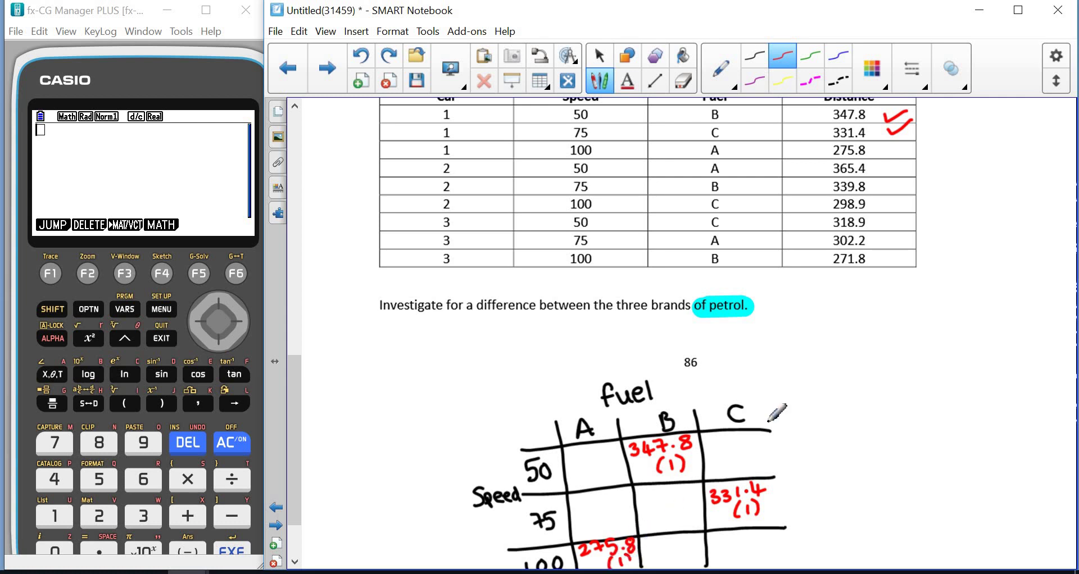
left_click(892, 148)
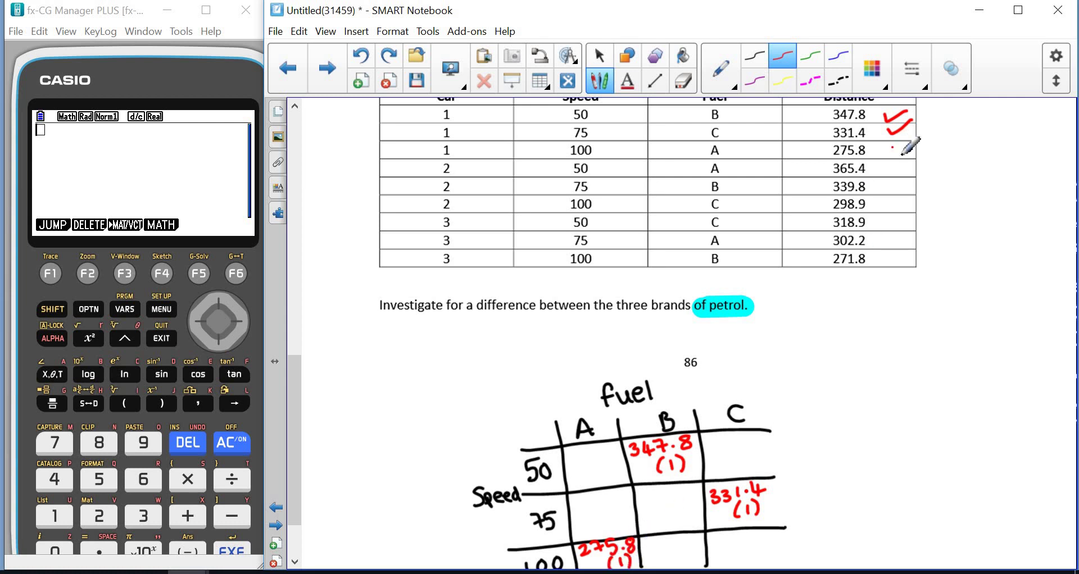
left_click(837, 54)
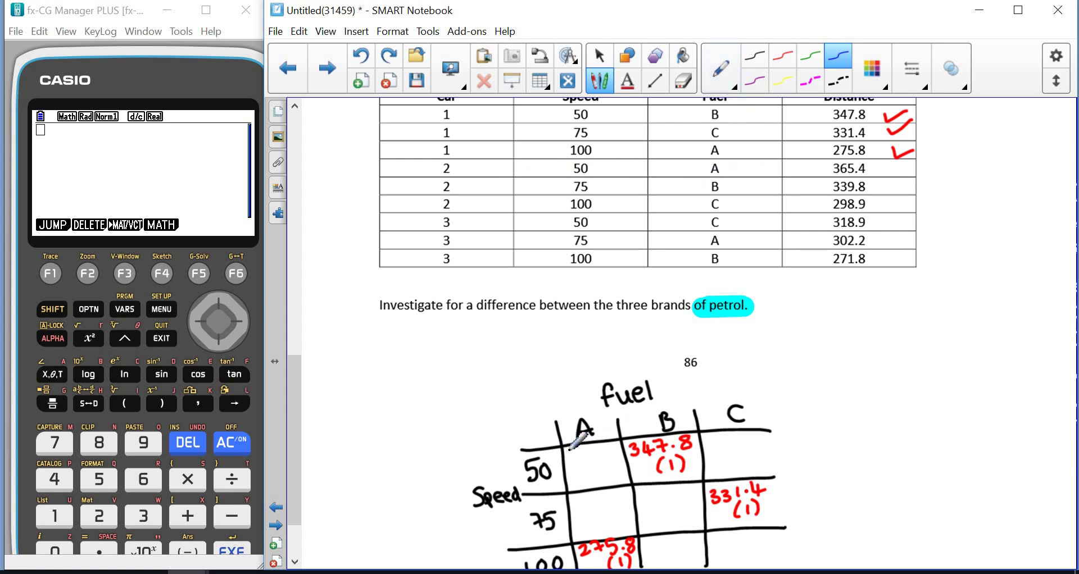
In blue, write 365.4 (2) in the A/50 cell and tick it in the table
mouse_move(574, 456)
left_mouse_down()
mouse_move(618, 444)
mouse_move(586, 485)
mouse_move(601, 482)
left_mouse_up()
left_click(587, 470)
left_click_drag(604, 471, 606, 483)
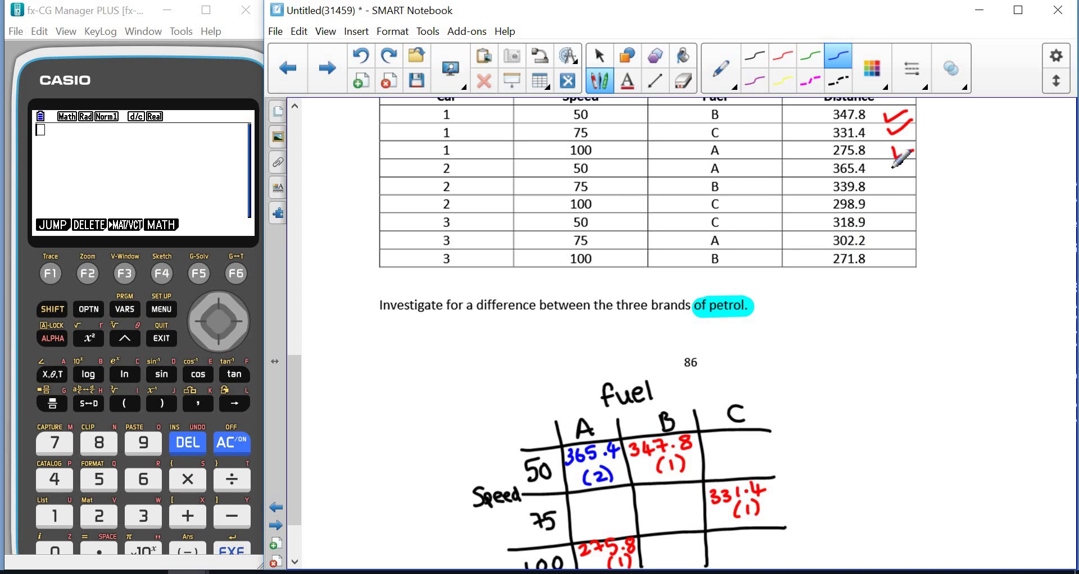
left_click_drag(891, 169, 923, 167)
Write 339.8 in B/75 and 298.9 (2) in C/100, ticking both in the table
mouse_move(647, 500)
left_mouse_down()
mouse_move(697, 484)
mouse_move(669, 514)
mouse_move(693, 521)
left_mouse_up()
left_click_drag(894, 186, 914, 182)
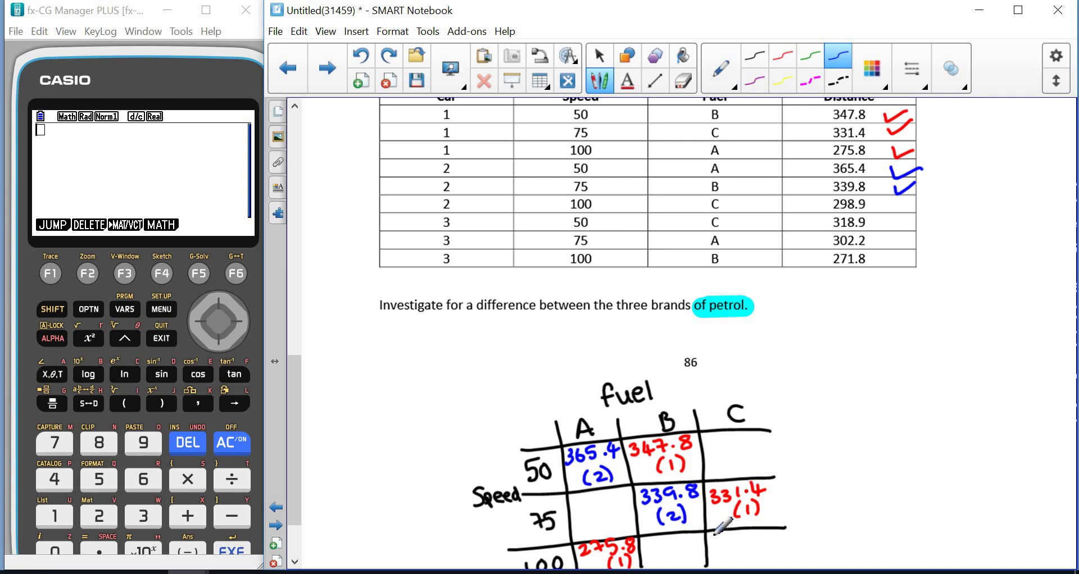
mouse_move(721, 541)
left_mouse_down()
mouse_move(778, 540)
mouse_move(745, 561)
mouse_move(759, 548)
mouse_move(762, 560)
left_mouse_up()
left_click_drag(769, 541, 765, 563)
mouse_move(894, 197)
left_mouse_down()
mouse_move(914, 181)
mouse_move(913, 198)
left_mouse_up()
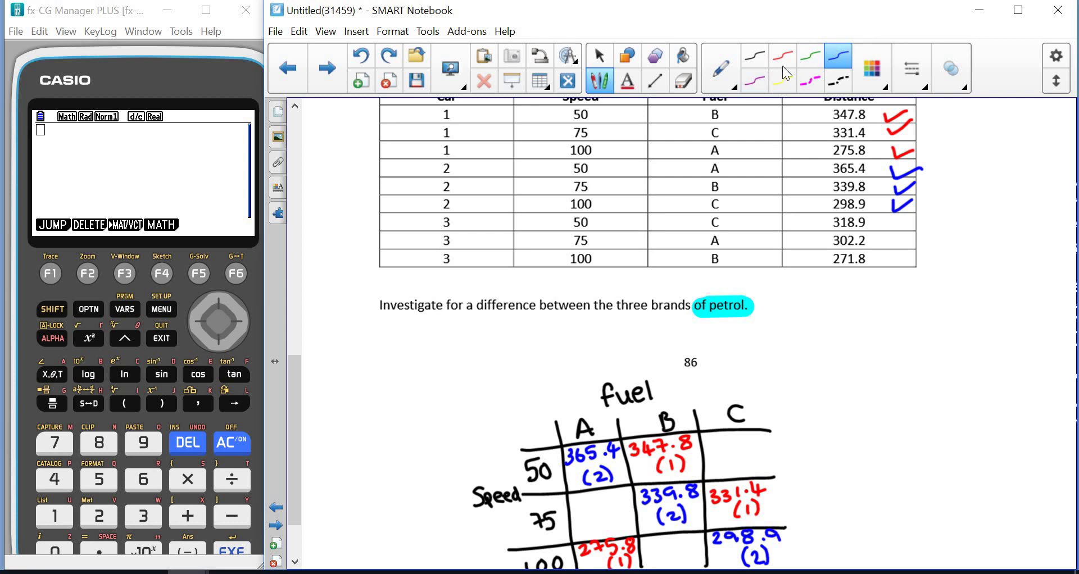
left_click(809, 58)
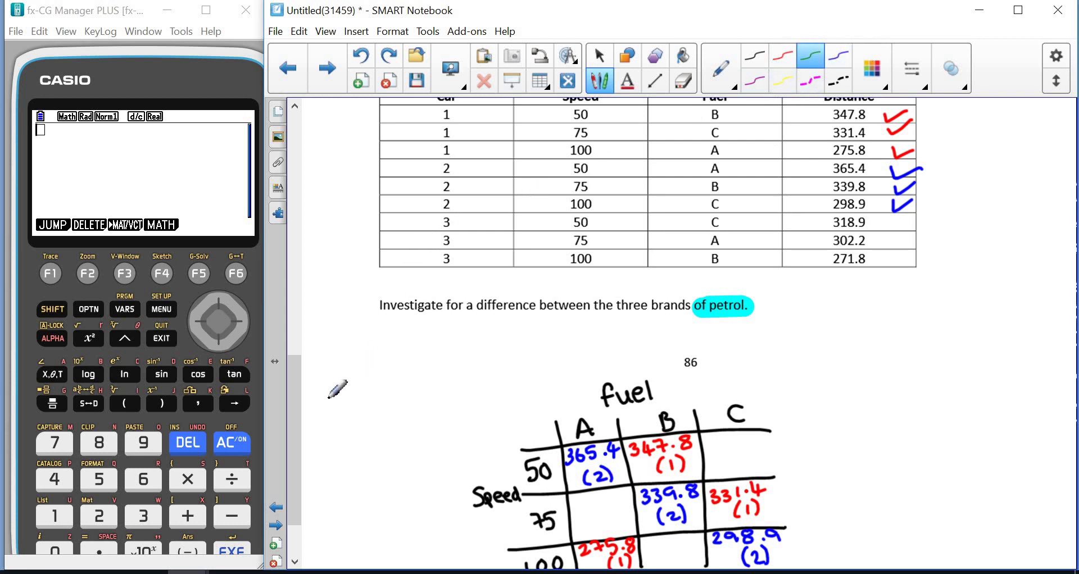
With the green pen, write 318.9 (3) in the C/50 cell and tick it in the table
left_click_drag(292, 421, 293, 441)
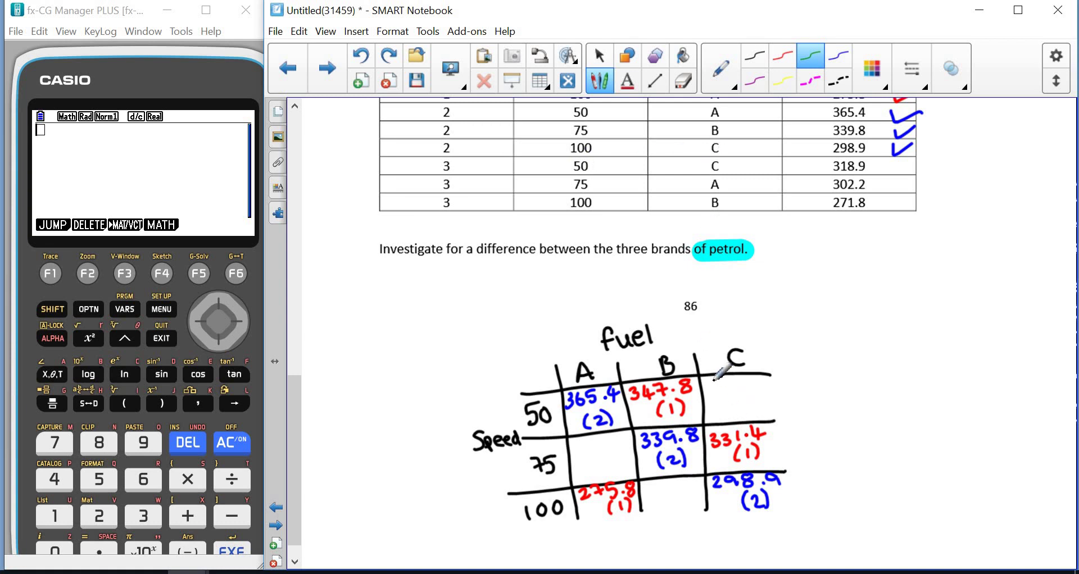
mouse_move(710, 388)
left_mouse_down()
mouse_move(753, 385)
mouse_move(755, 374)
mouse_move(729, 412)
mouse_move(752, 413)
left_mouse_up()
left_click(750, 389)
left_click(739, 403)
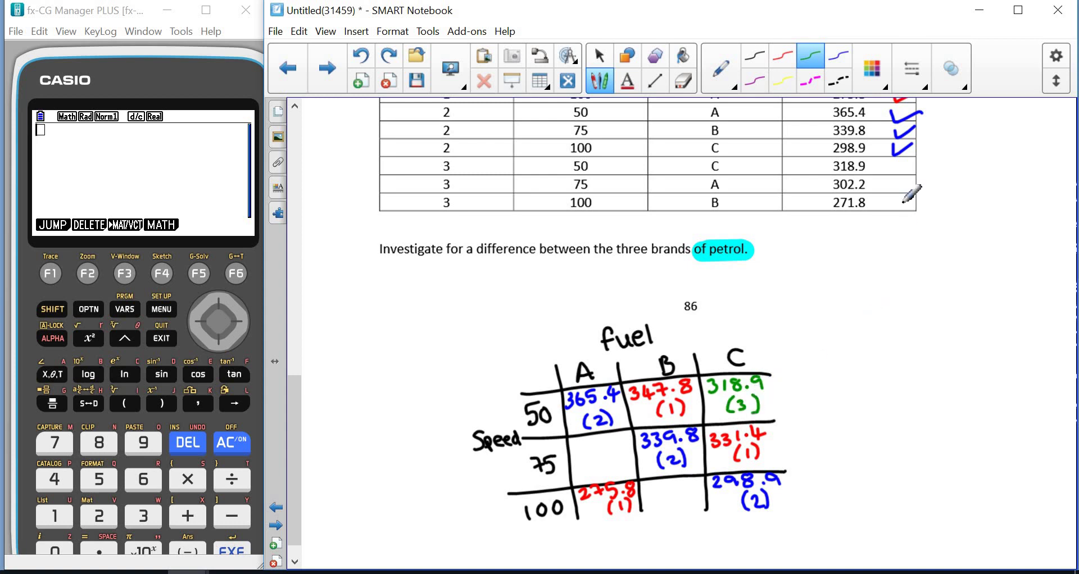
left_click_drag(891, 161, 917, 161)
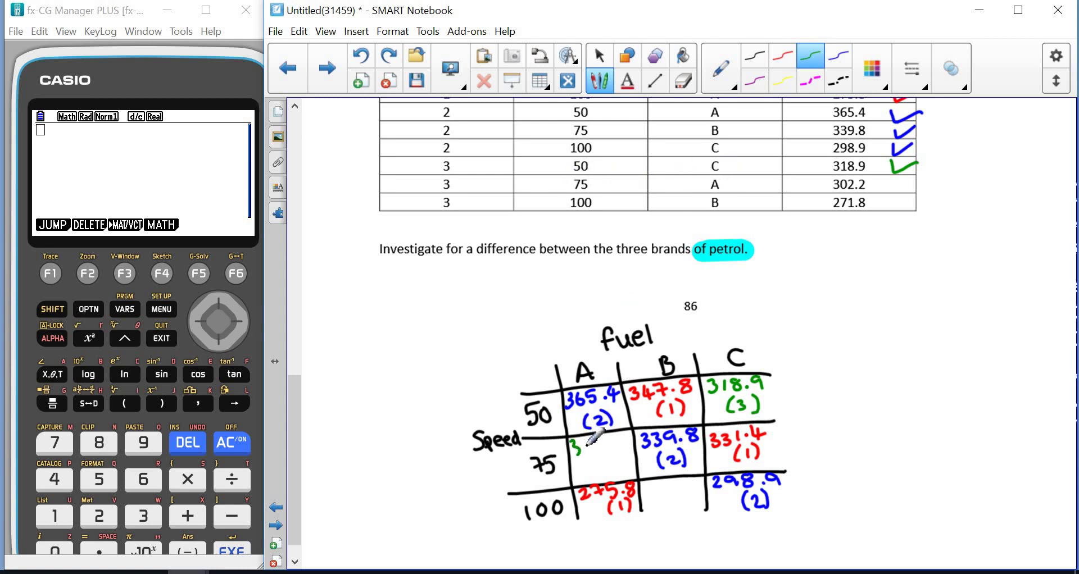
Write 302.2 (3) in the A/75 cell, tick it, and write 271.8 in the B/100 cell
left_click_drag(588, 440, 600, 438)
mouse_move(620, 442)
left_mouse_down()
mouse_move(637, 453)
mouse_move(591, 477)
mouse_move(620, 477)
left_mouse_up()
left_click(600, 466)
left_click(889, 184)
left_click_drag(889, 186, 915, 180)
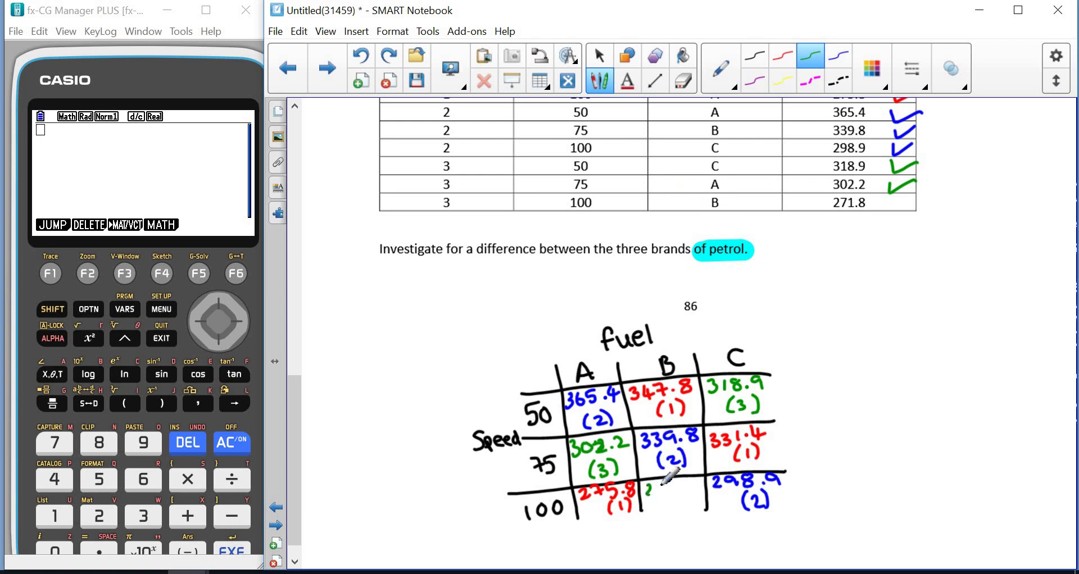
mouse_move(655, 486)
left_mouse_down()
mouse_move(658, 494)
mouse_move(690, 473)
mouse_move(699, 488)
mouse_move(680, 501)
mouse_move(690, 513)
left_mouse_up()
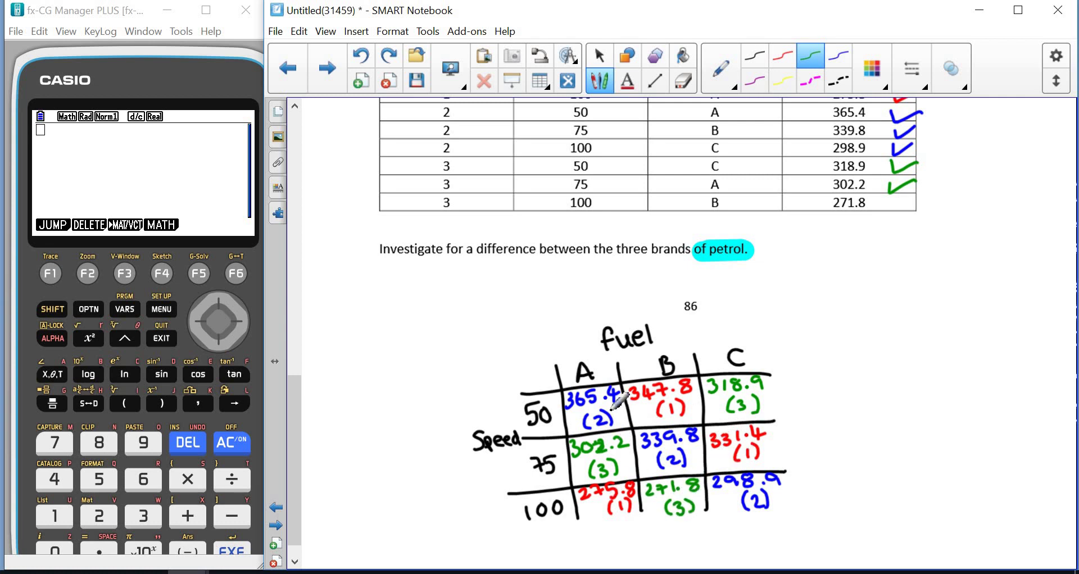